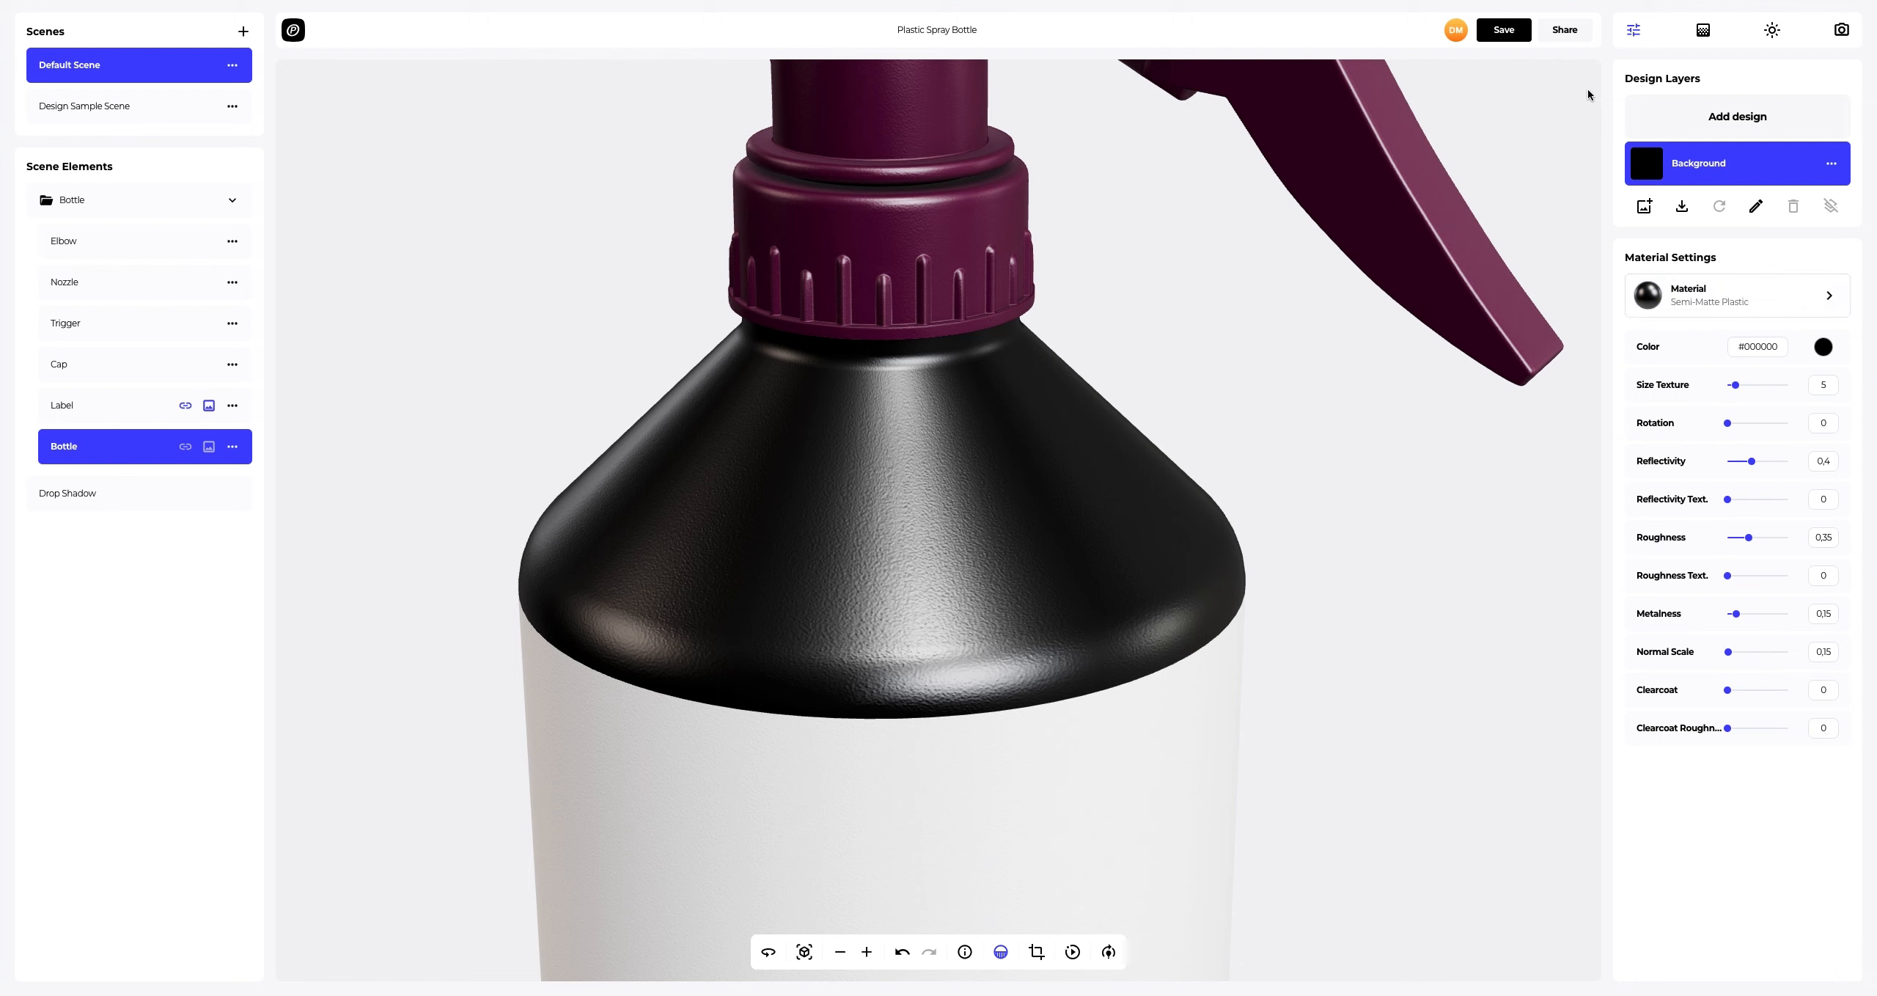
# Set the Bottle element's material color to #C9A583.
pyautogui.click(1823, 346)
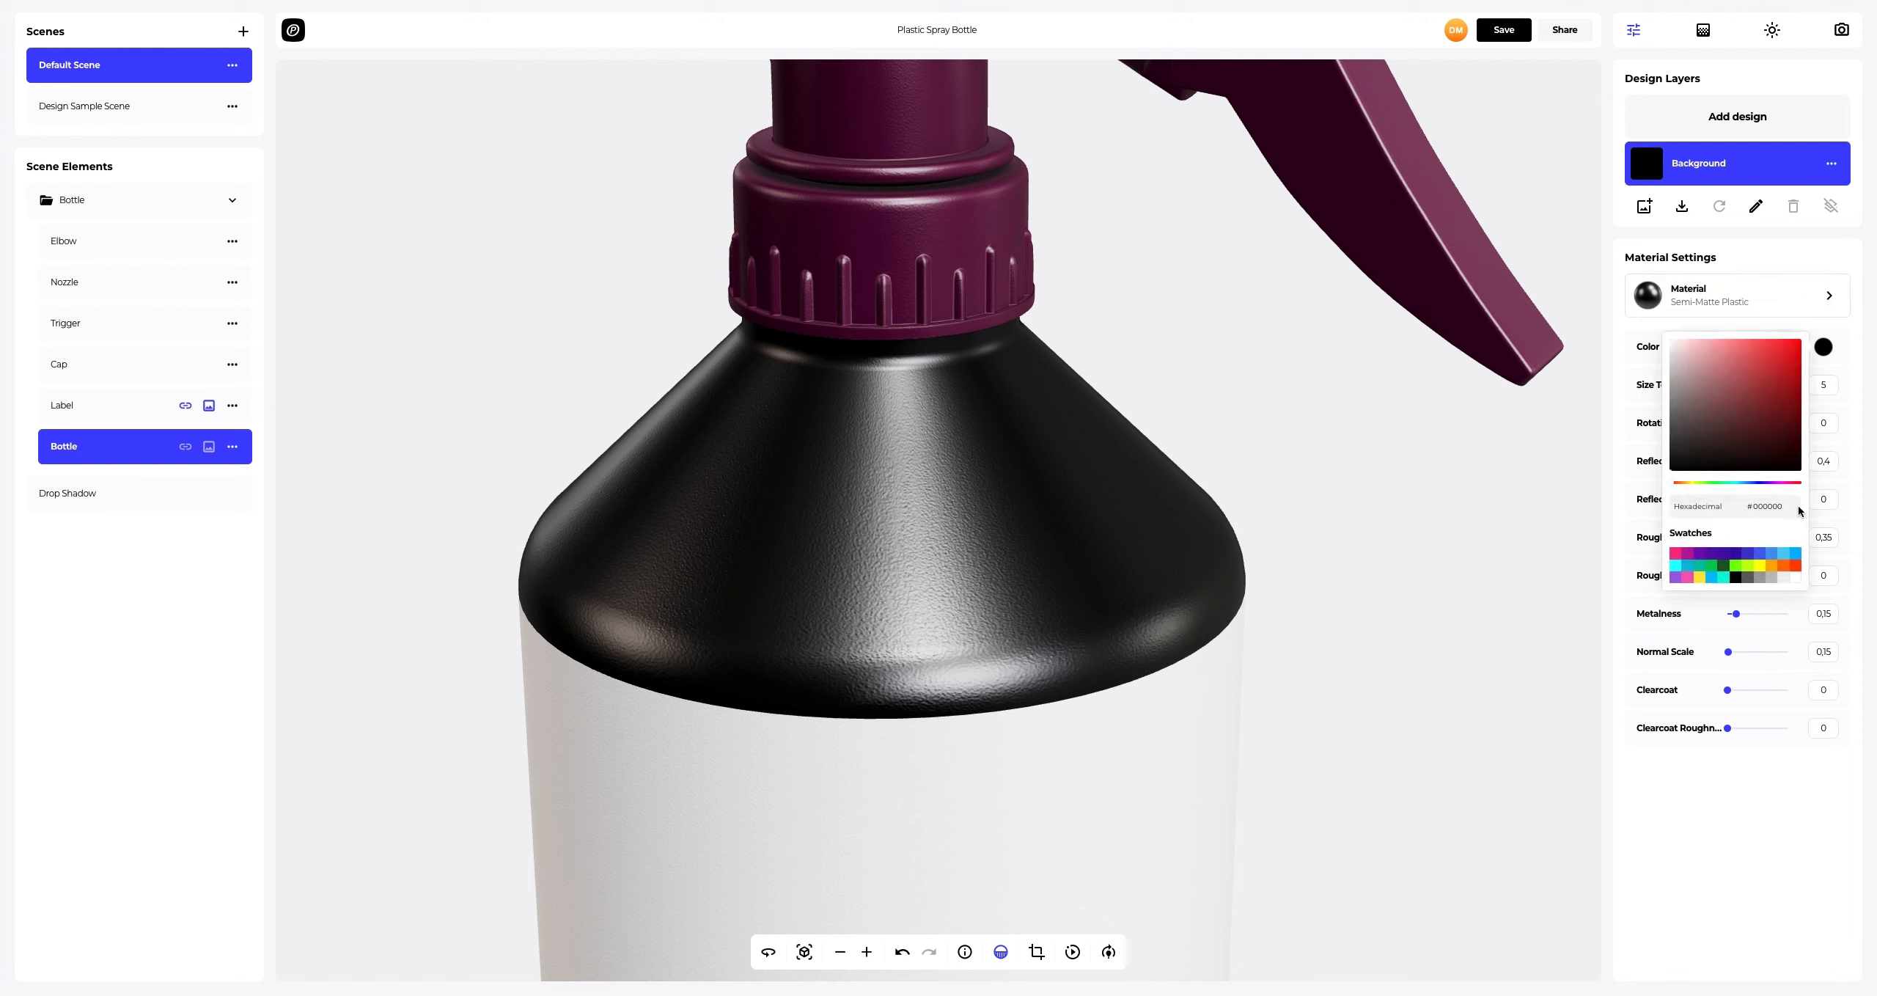
pyautogui.moveTo(1782, 508); pyautogui.dragTo(1733, 511)
pyautogui.write('c9a583')
pyautogui.click(1714, 796)
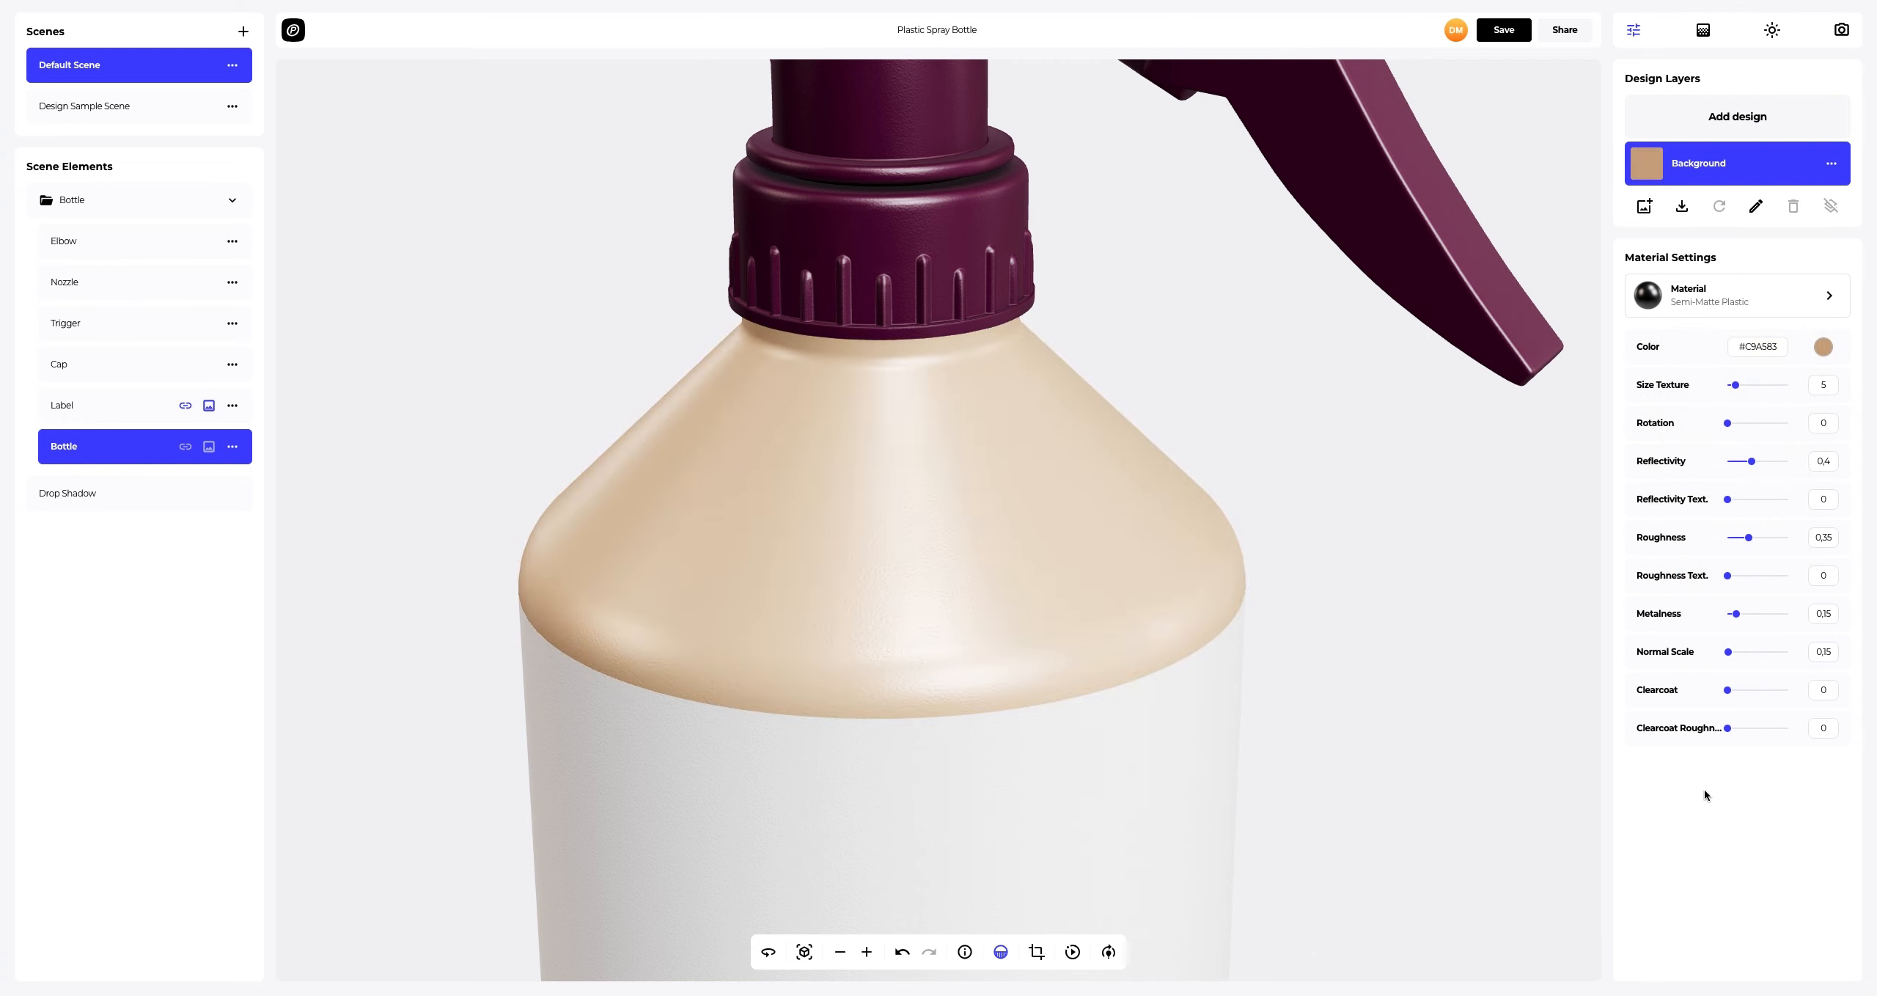
# Apply the Coarse Paper material from the Paper category to the Label element.
pyautogui.moveTo(1095, 619); pyautogui.dragTo(1059, 111, button='right')
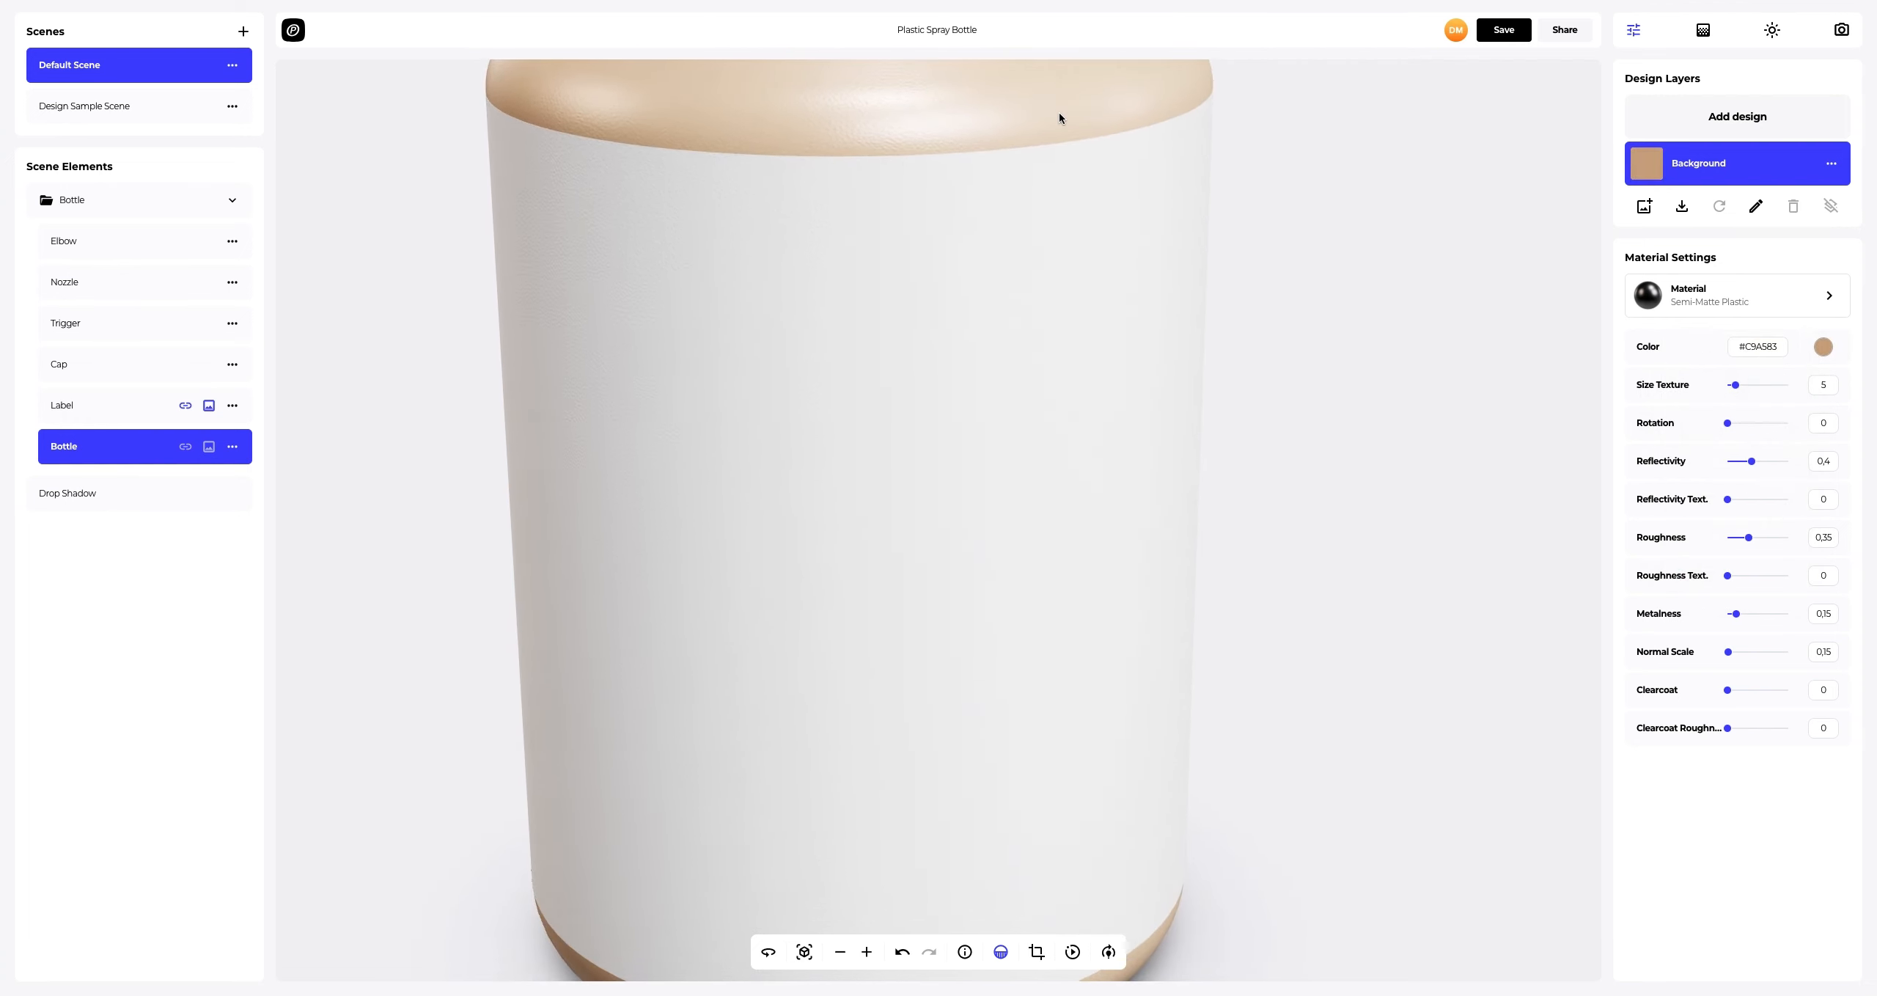
pyautogui.click(77, 403)
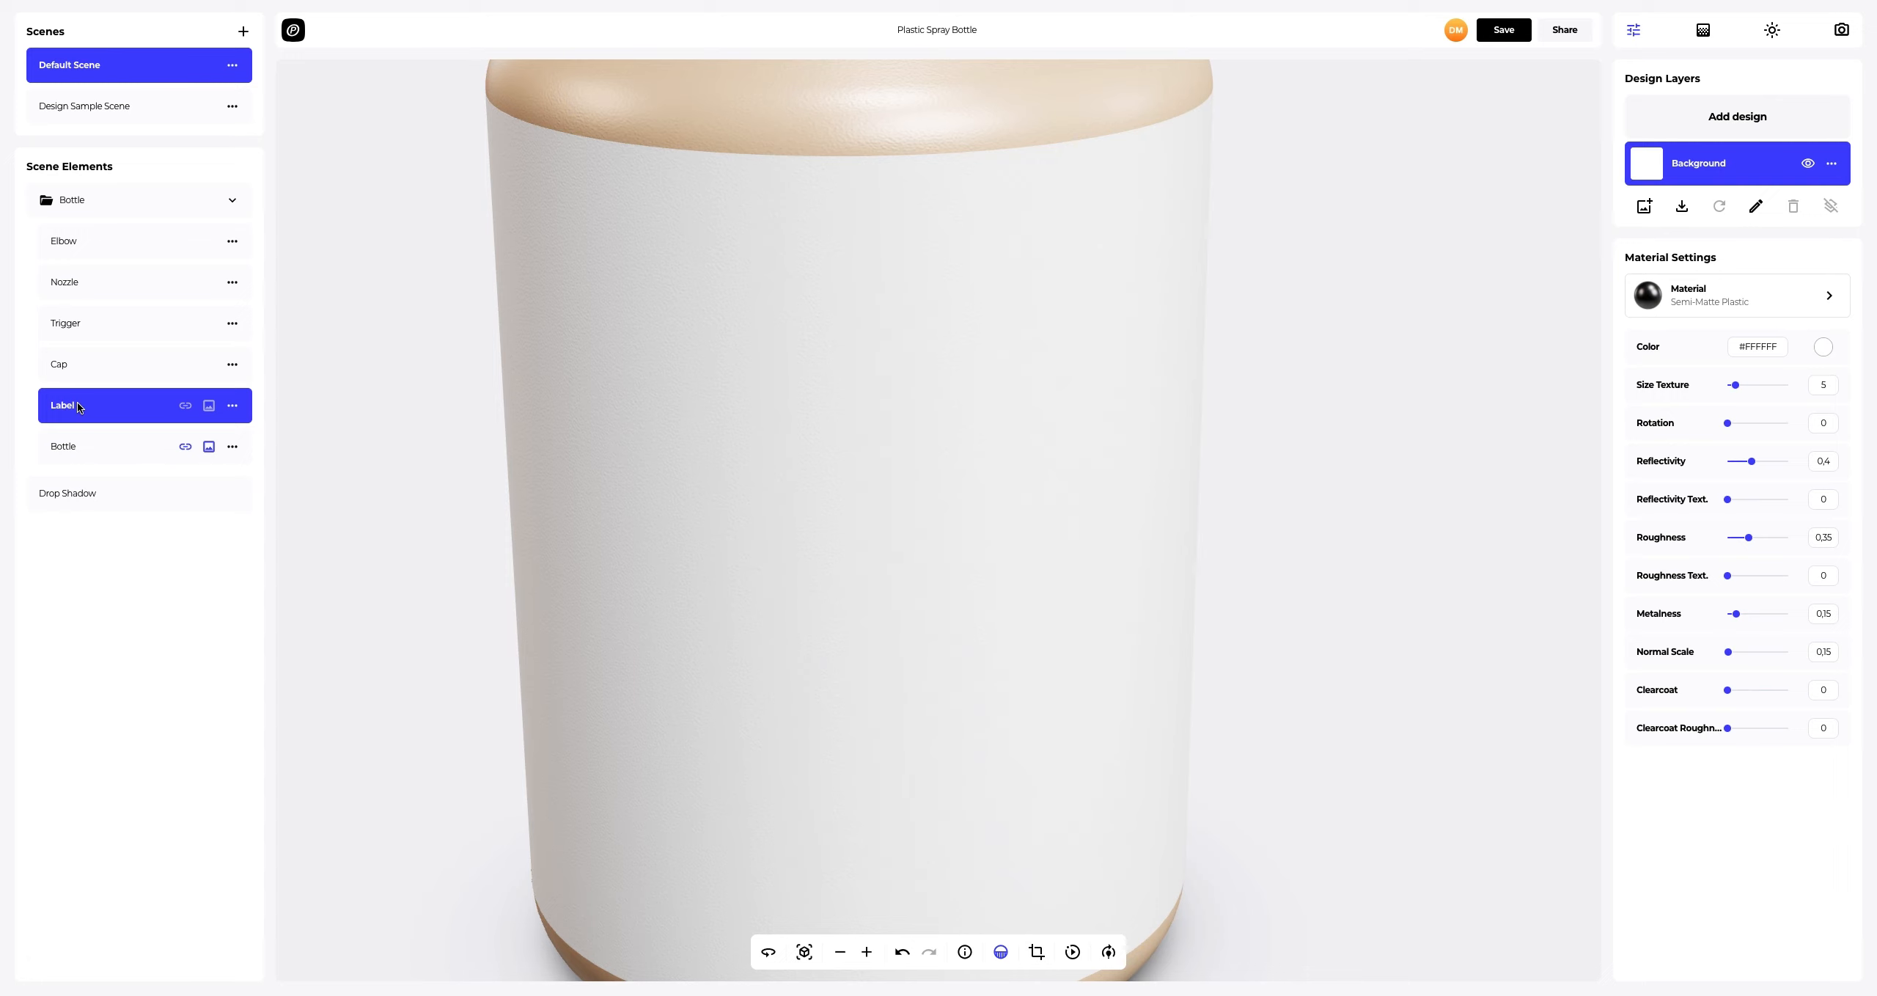
pyautogui.click(1734, 308)
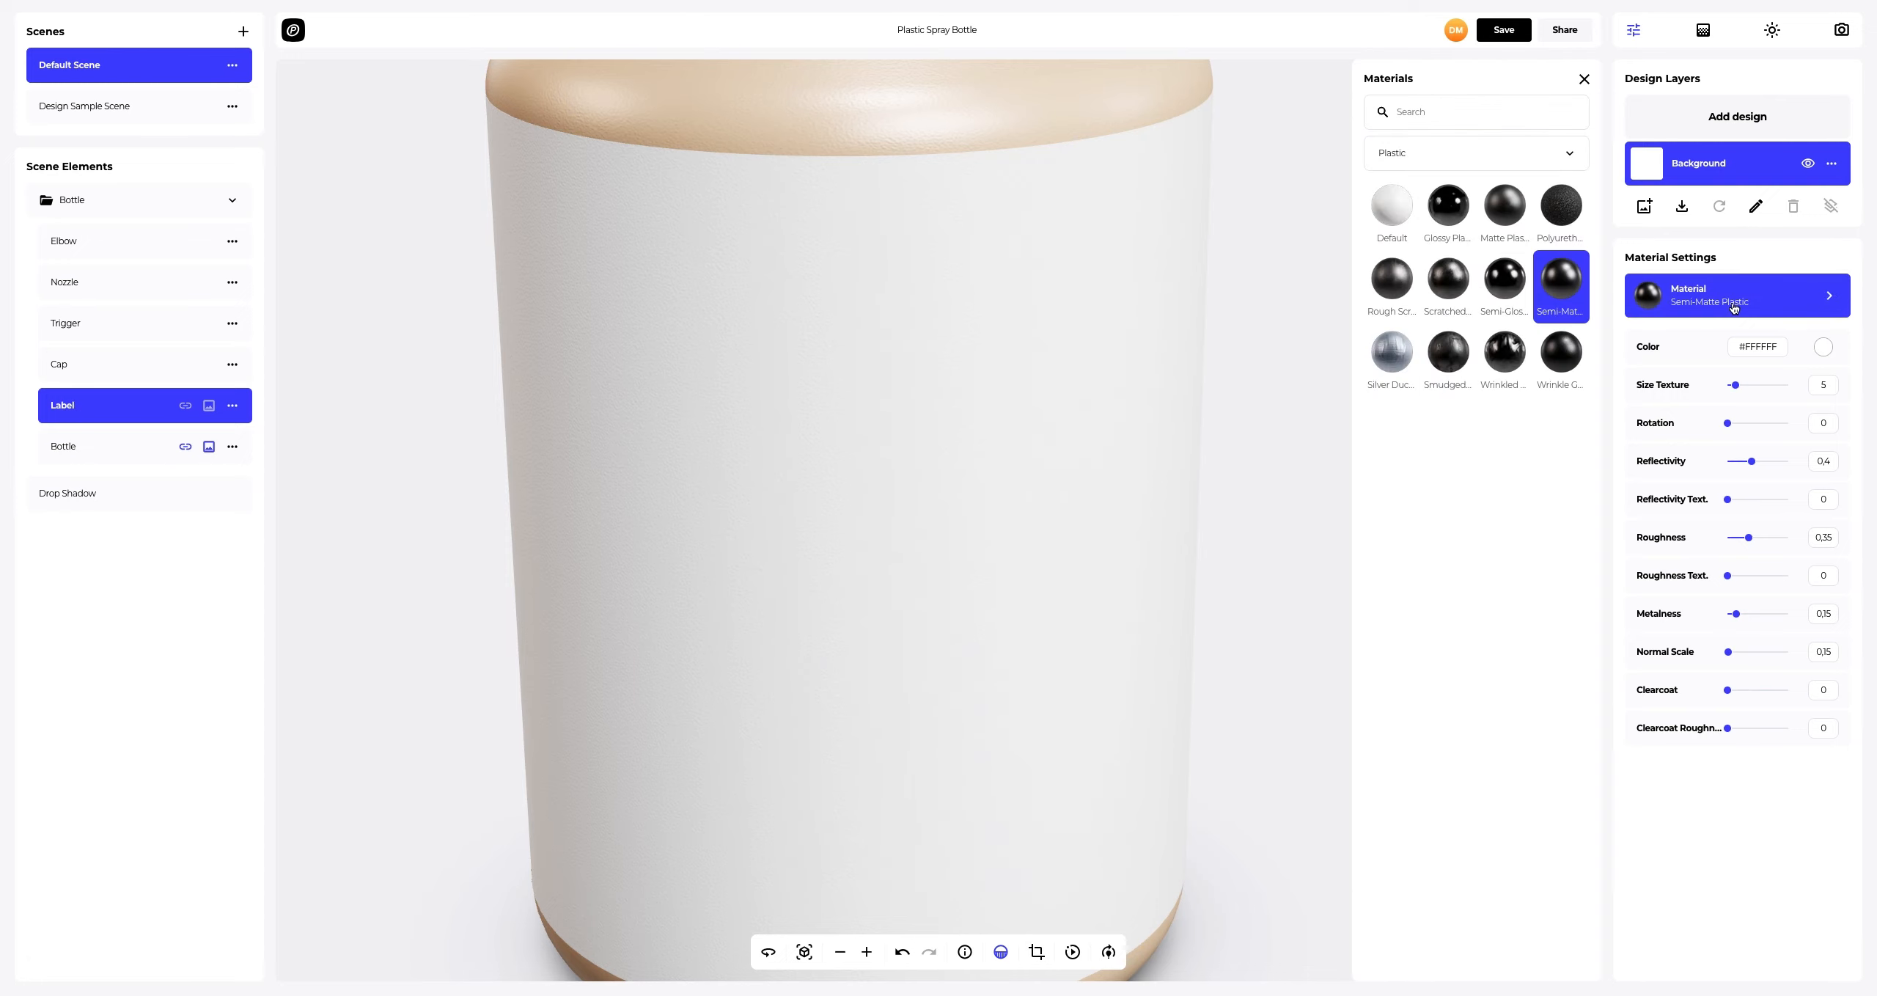
pyautogui.click(1475, 158)
pyautogui.click(1393, 283)
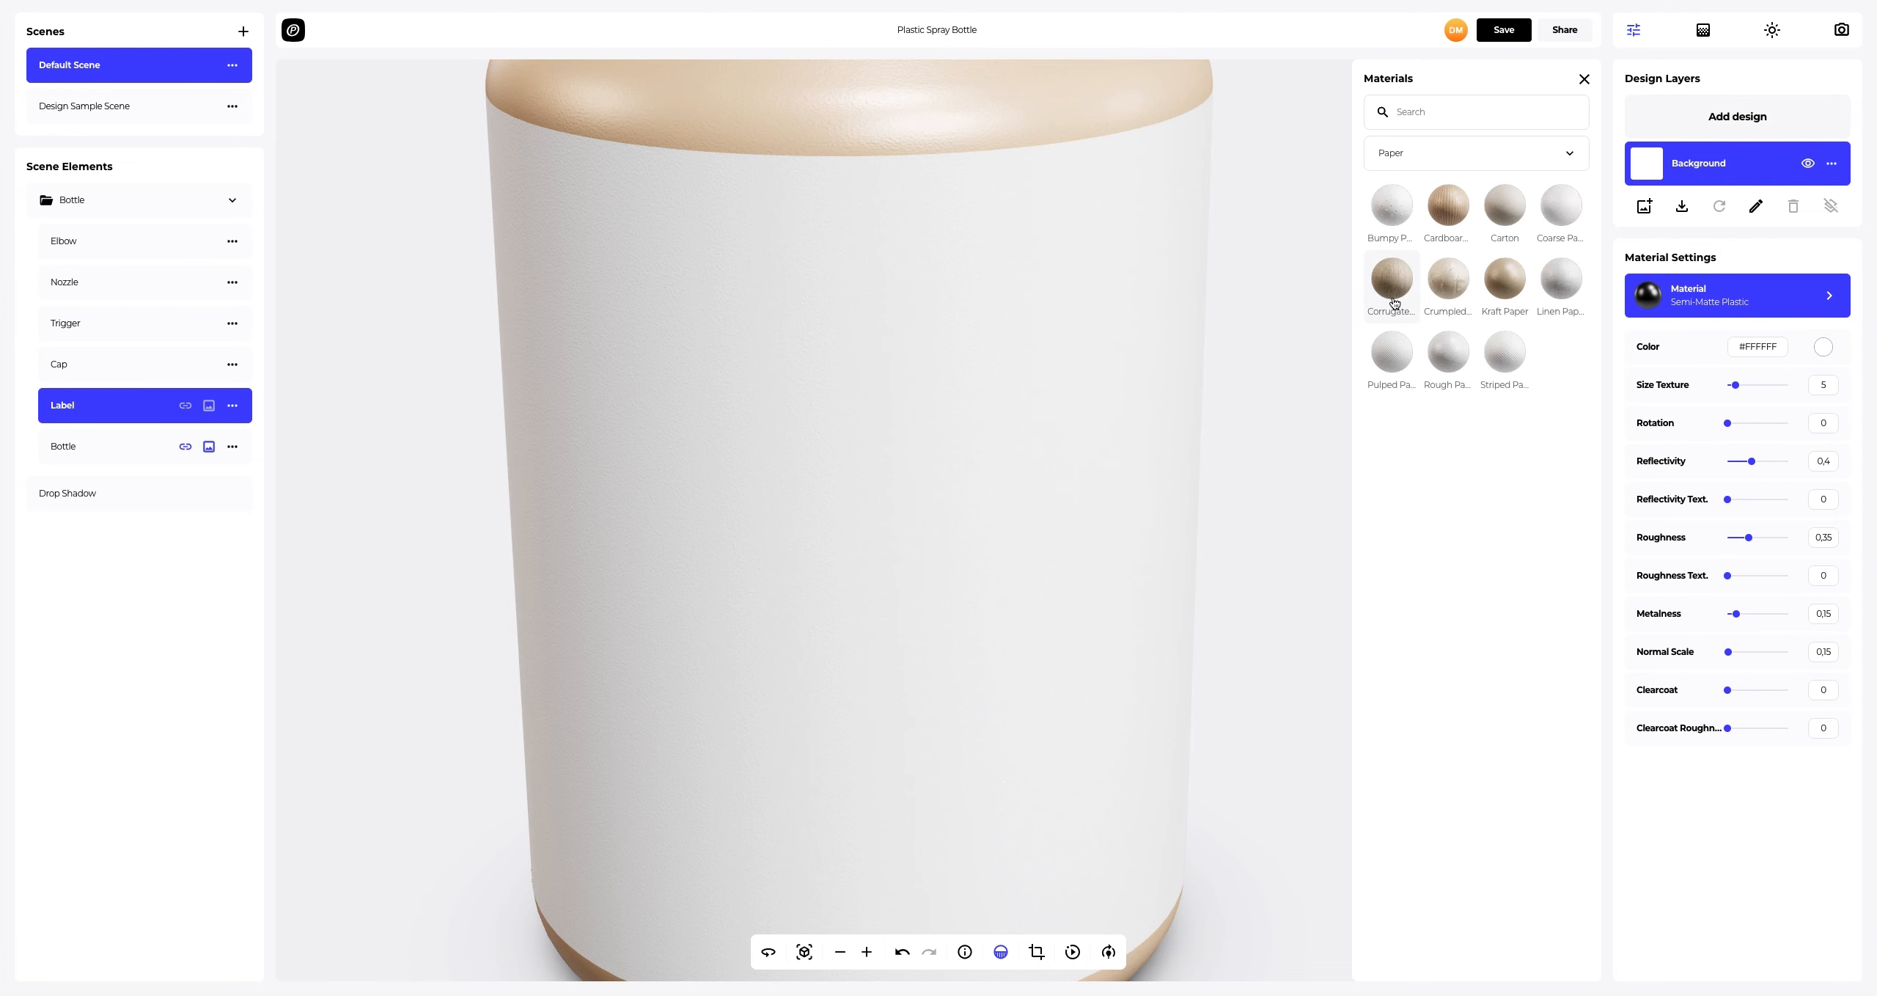
pyautogui.click(1558, 196)
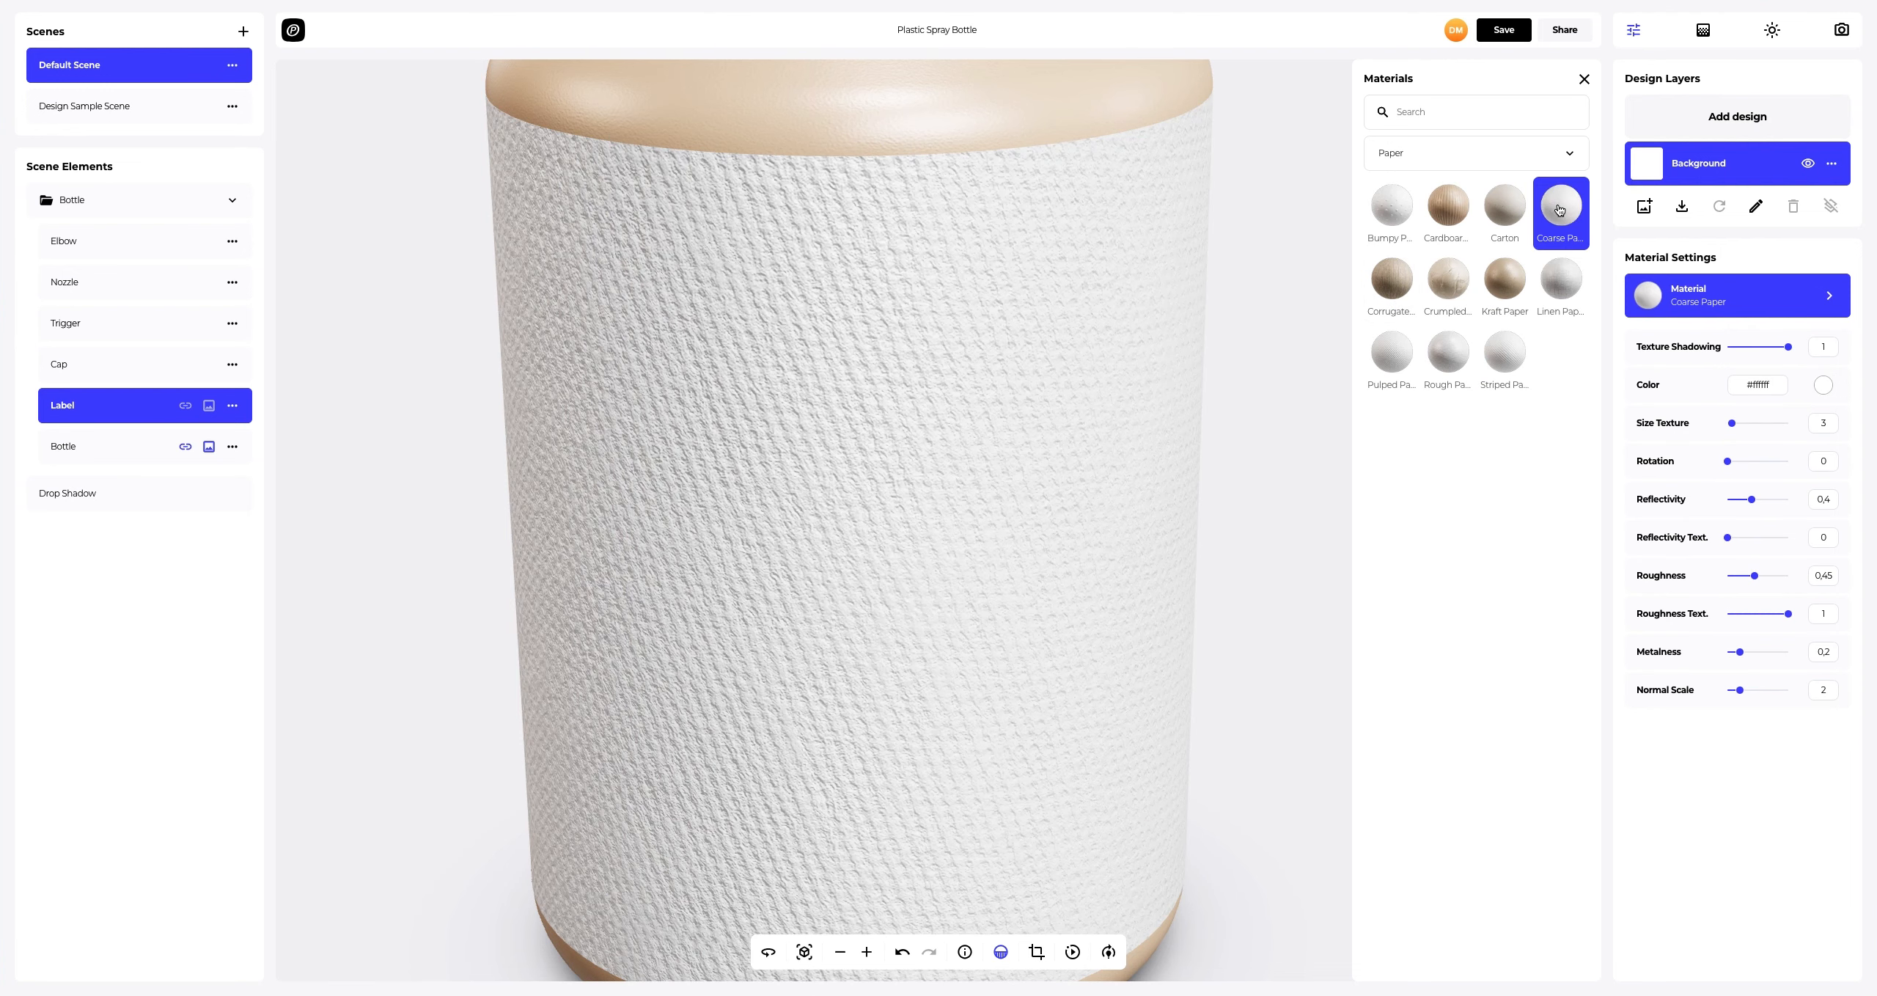
# Set the label material's texture shadowing to 0.65 and its texture size to 5.9.
pyautogui.click(1584, 78)
pyautogui.moveTo(1789, 346); pyautogui.dragTo(1767, 347)
pyautogui.moveTo(1734, 423); pyautogui.dragTo(1738, 425)
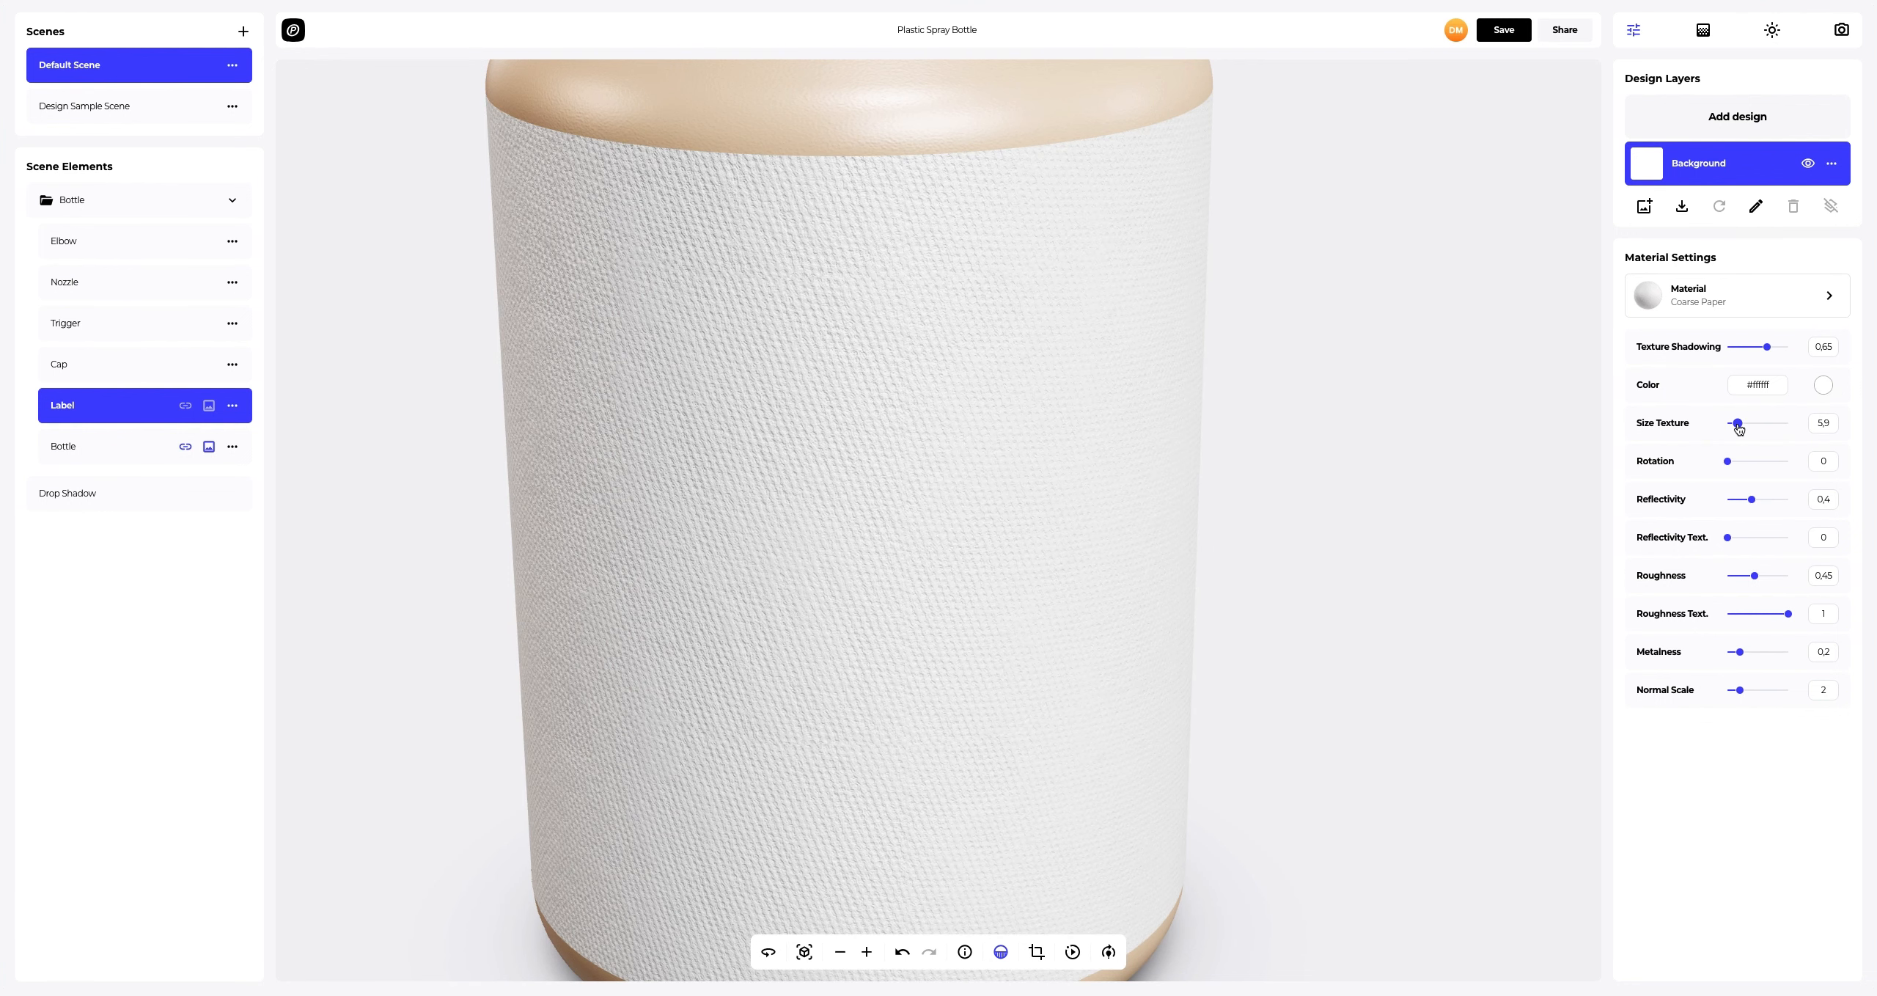
# Set the label's material color to #F5E9D6.
pyautogui.click(1824, 387)
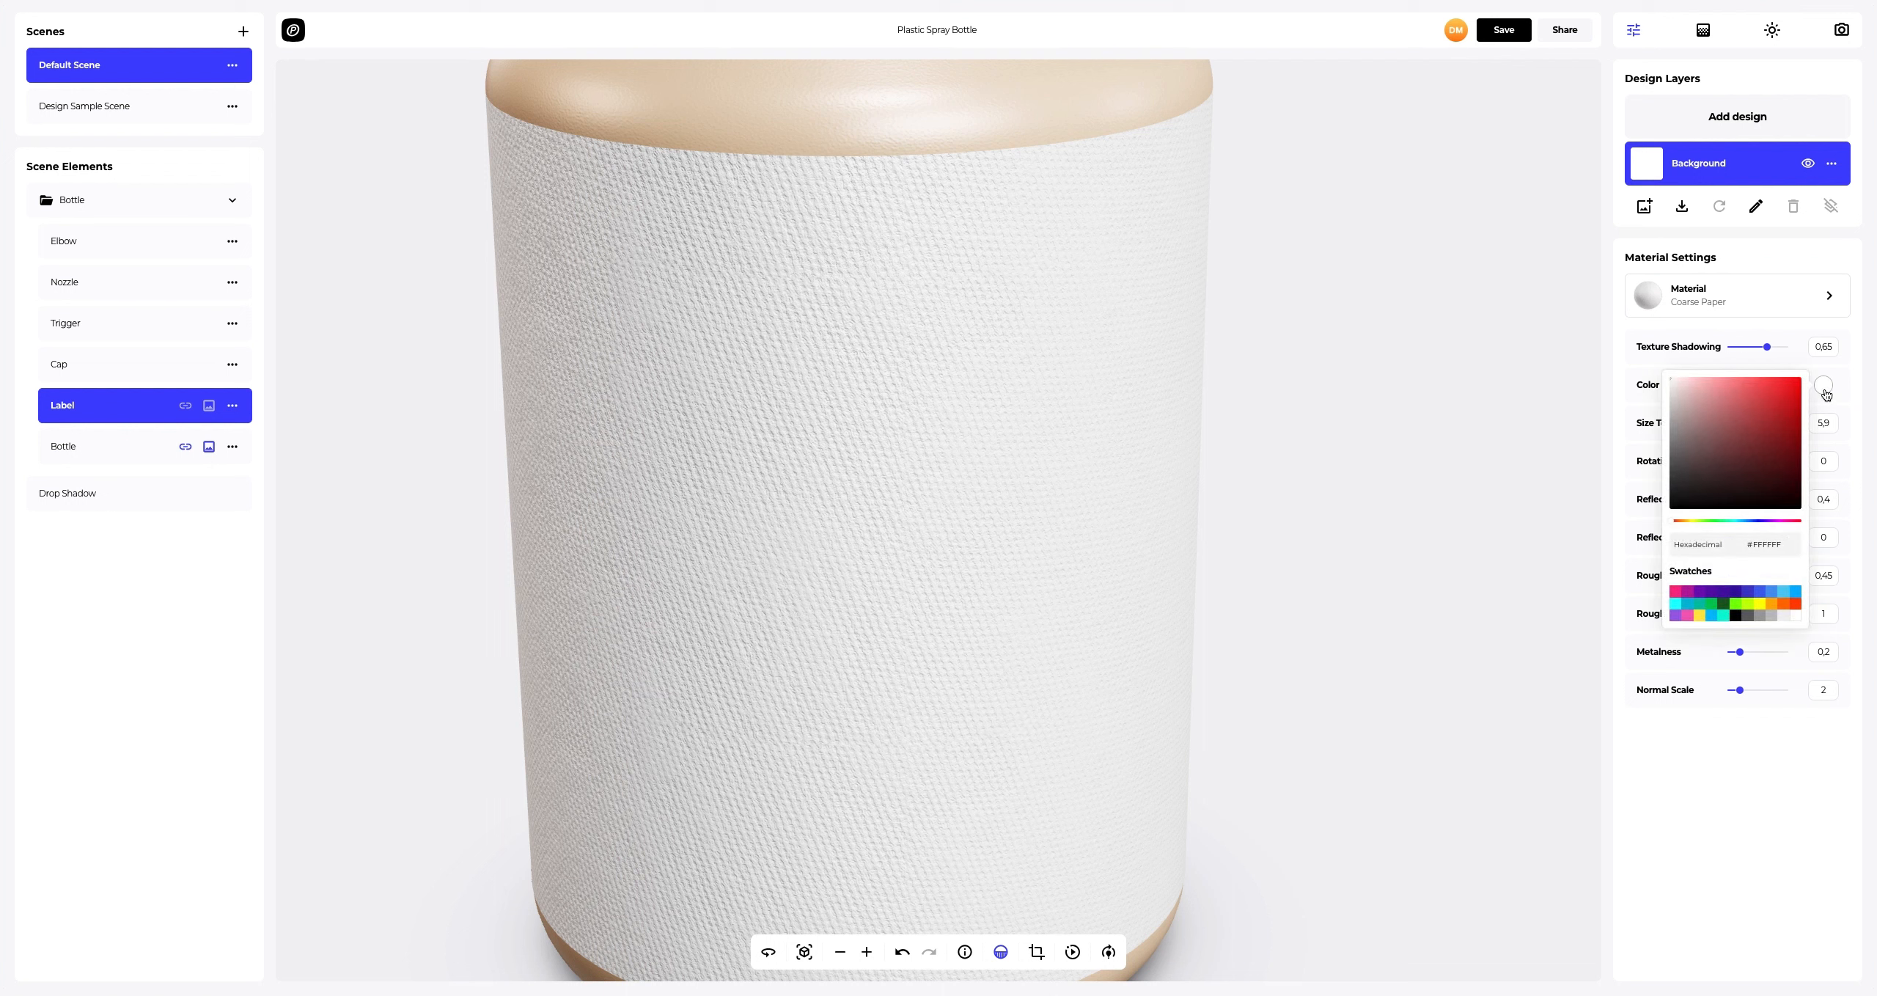
pyautogui.doubleClick(1785, 544)
pyautogui.write('f5e9de')
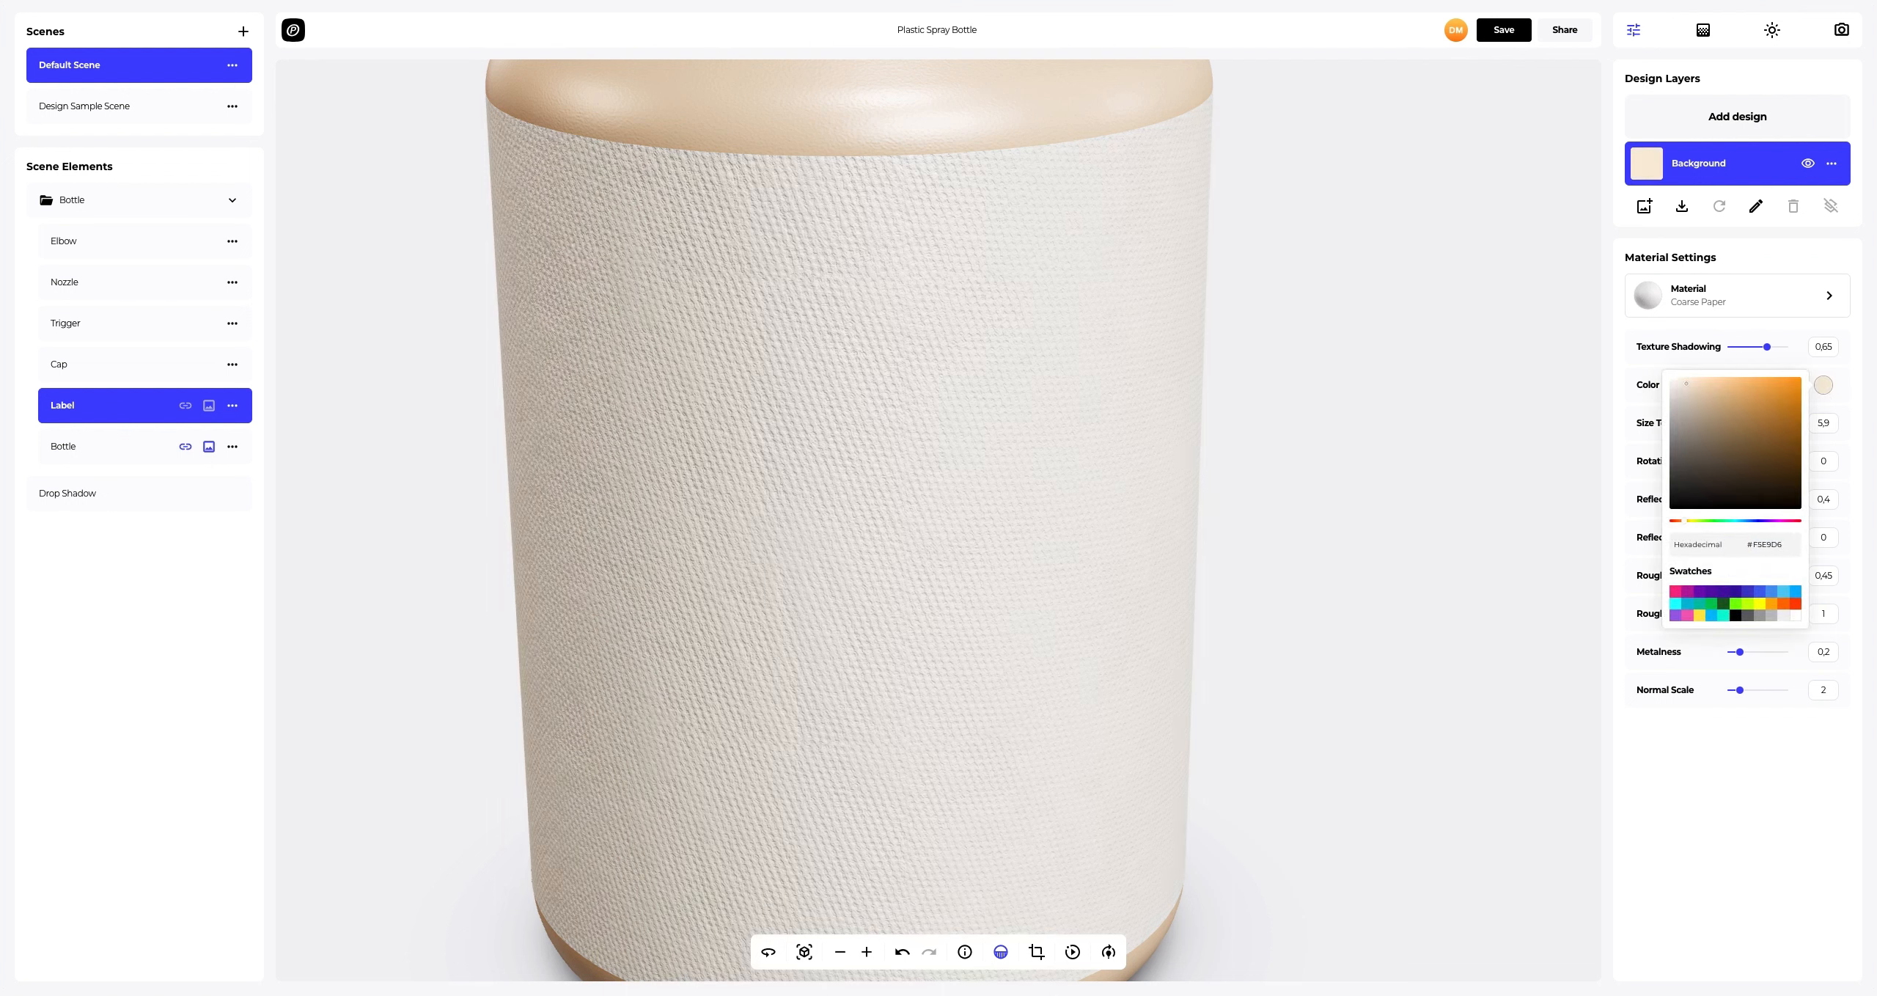
pyautogui.click(1691, 754)
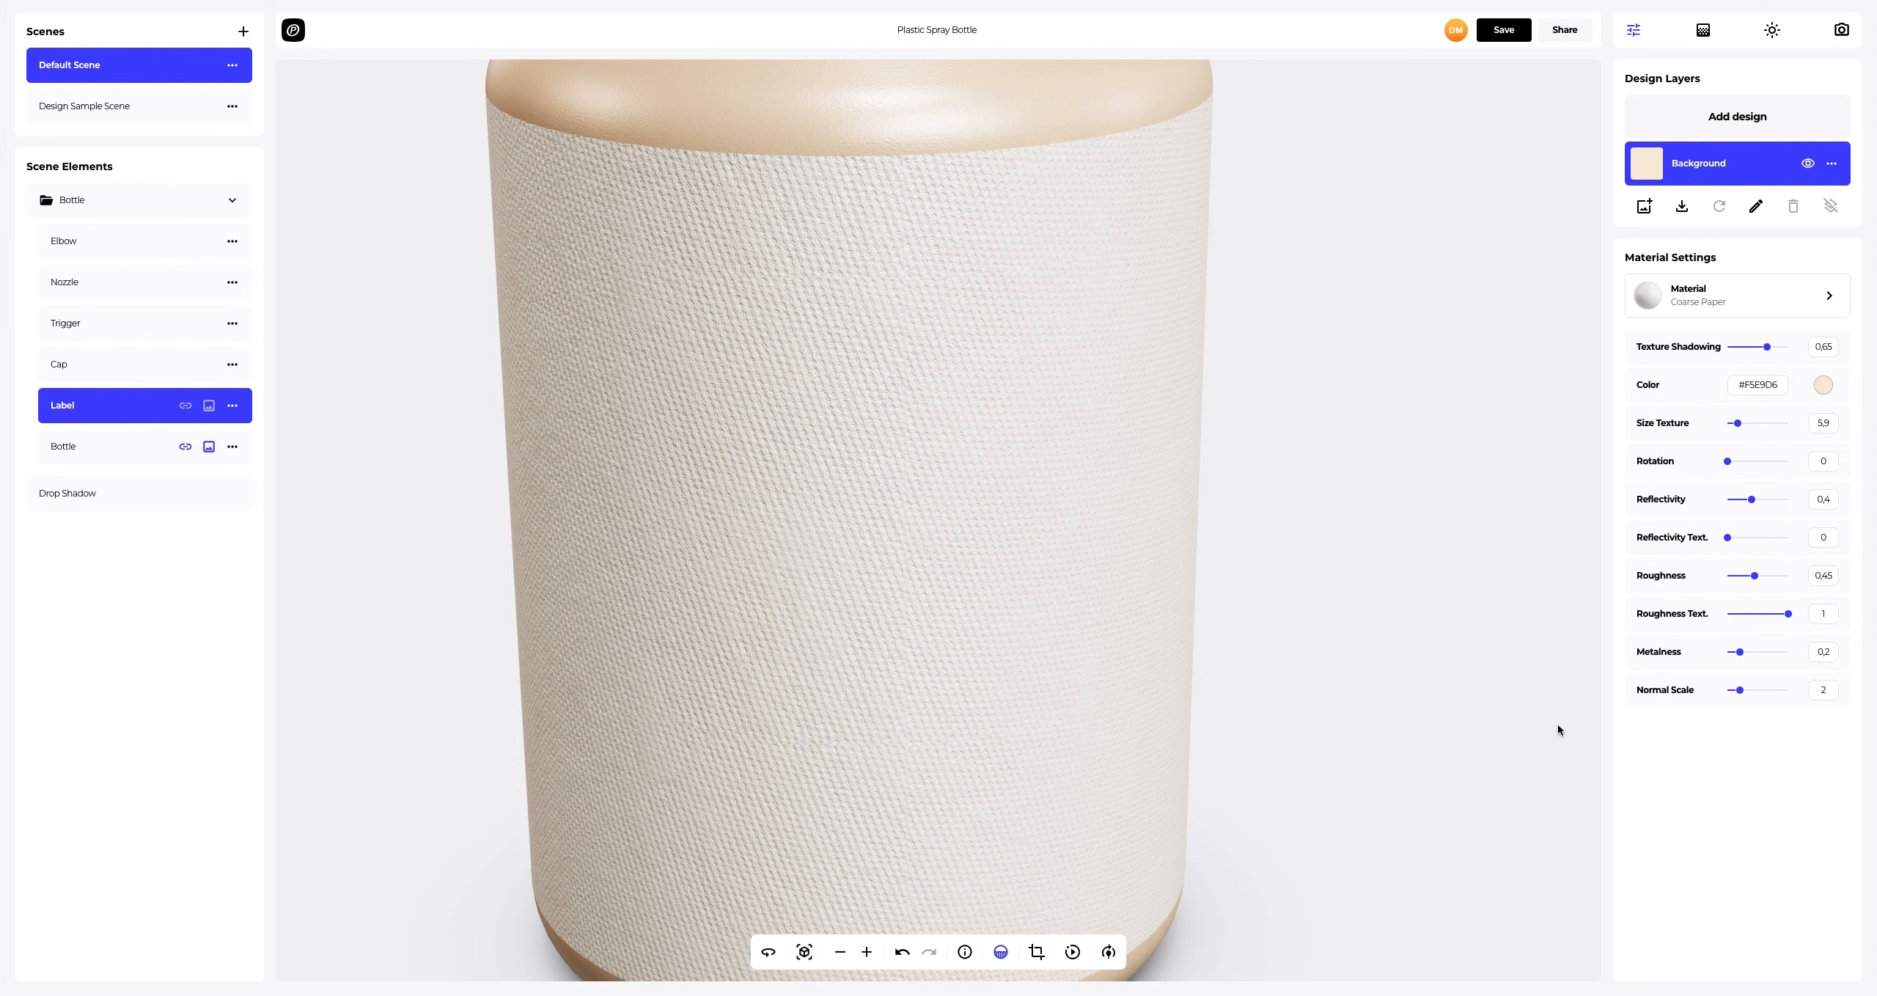
# Add the image Plastic Spray Bottle.png as a design on the label.
pyautogui.scroll(-5, 899, 429)
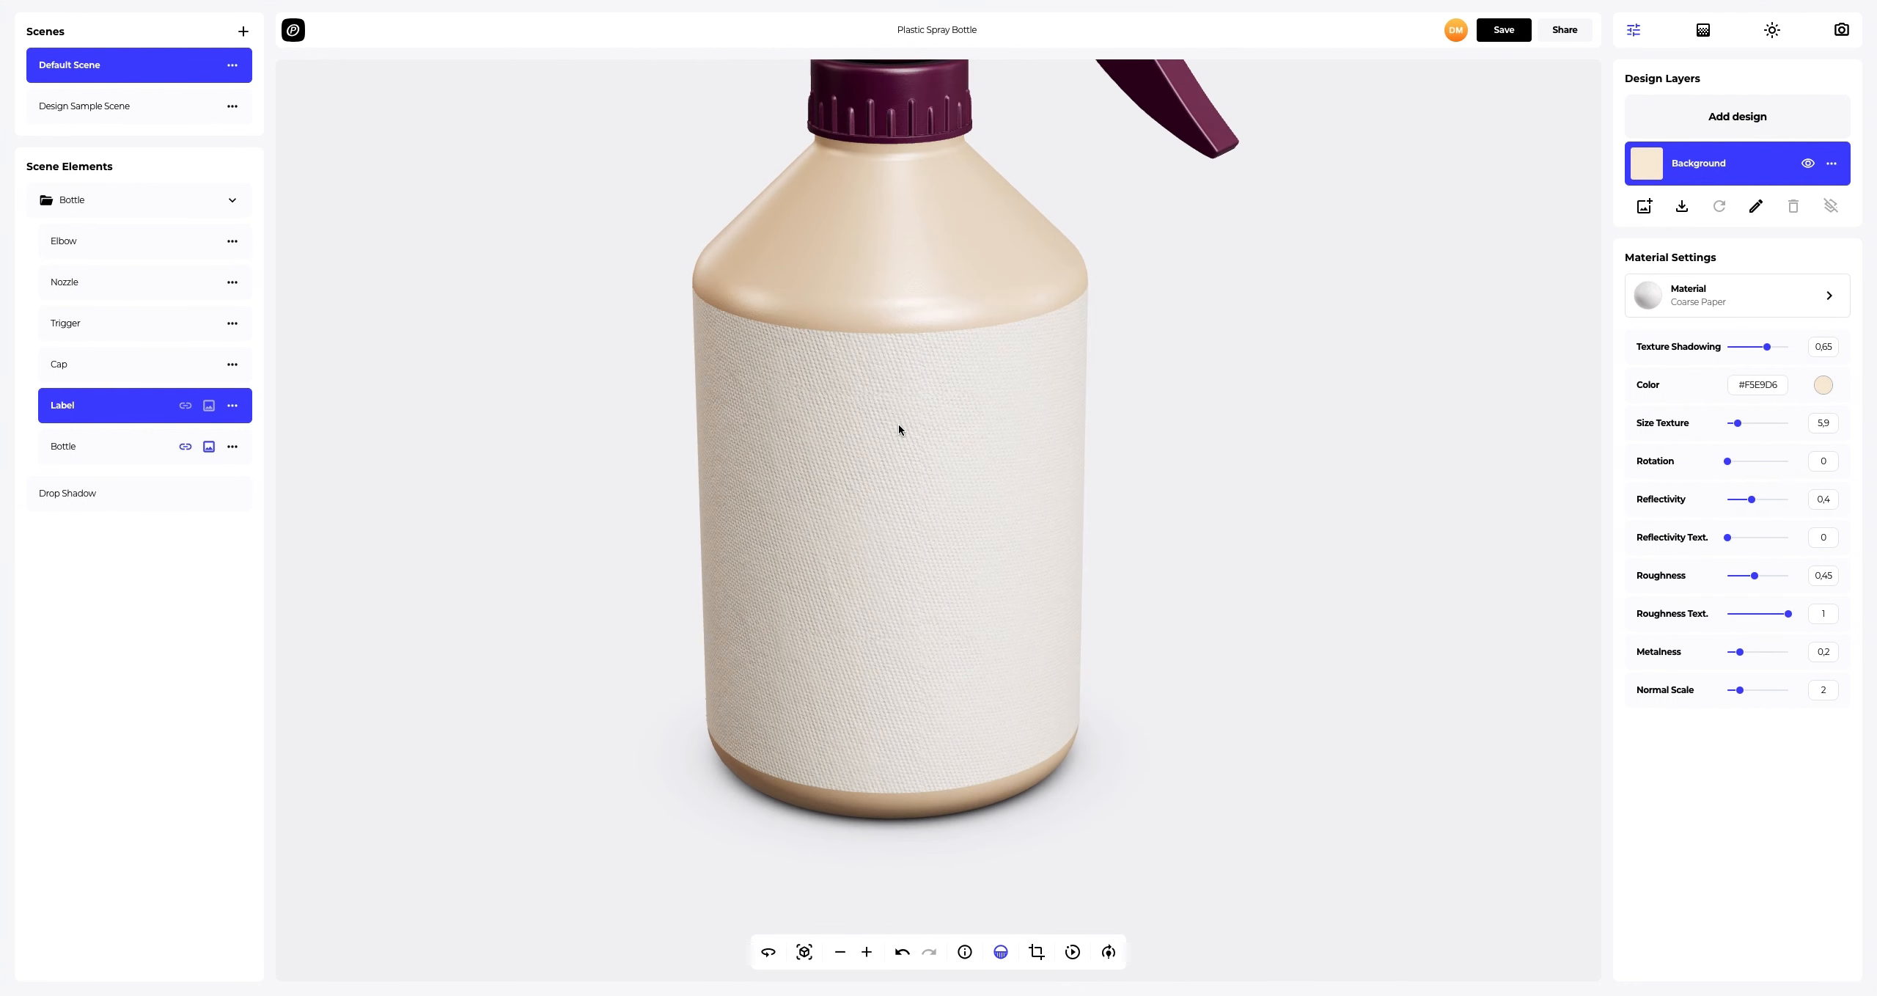
pyautogui.moveTo(912, 369); pyautogui.dragTo(918, 528)
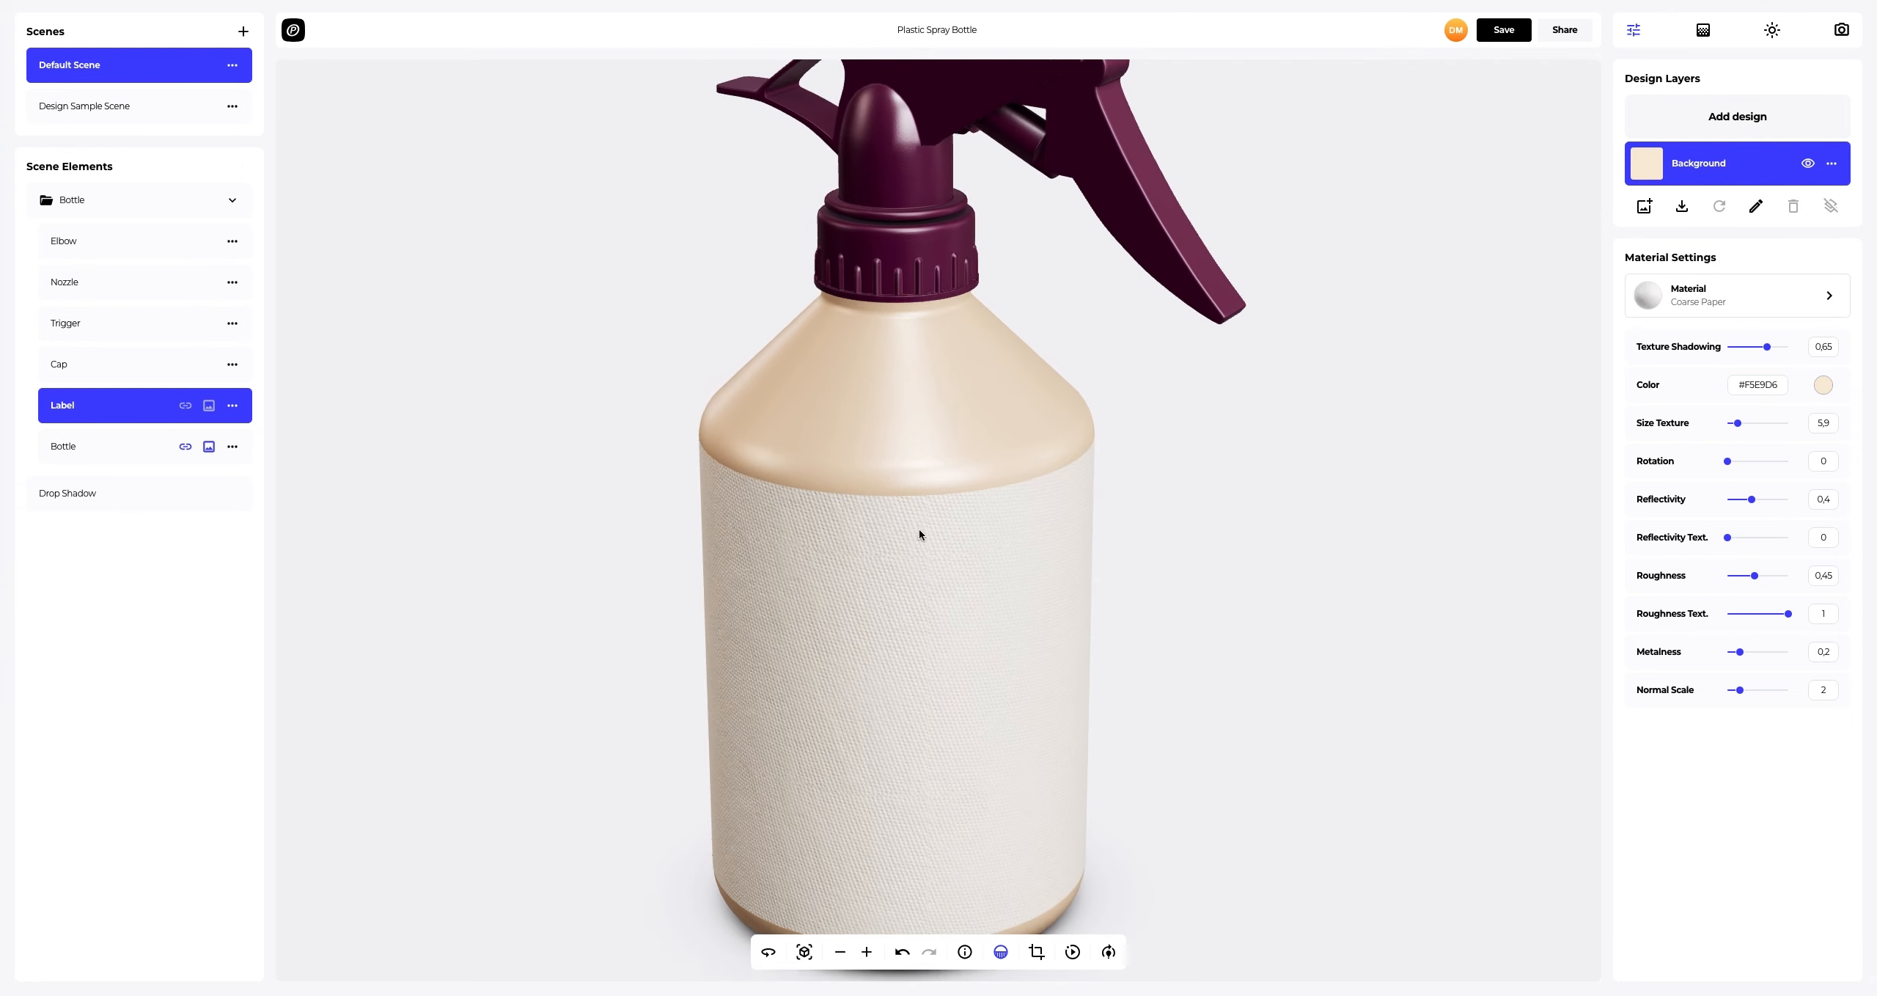
pyautogui.scroll(-3, 919, 496)
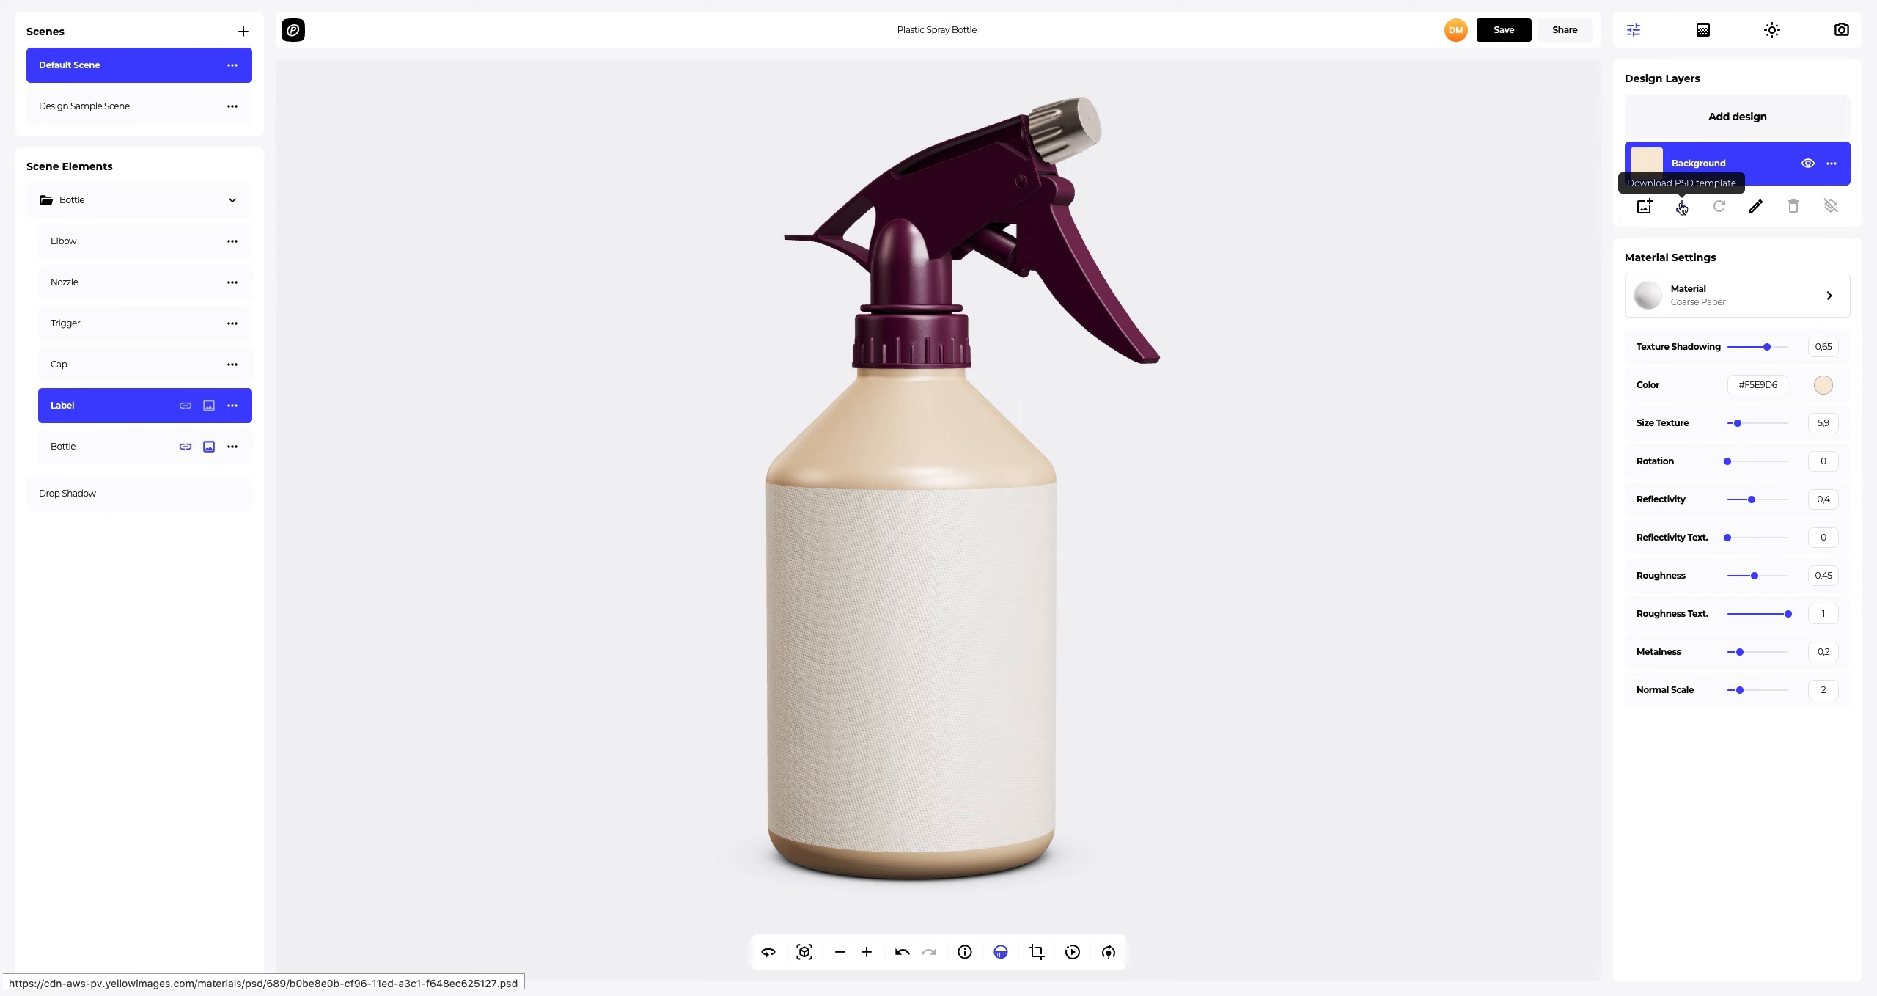
pyautogui.click(1705, 135)
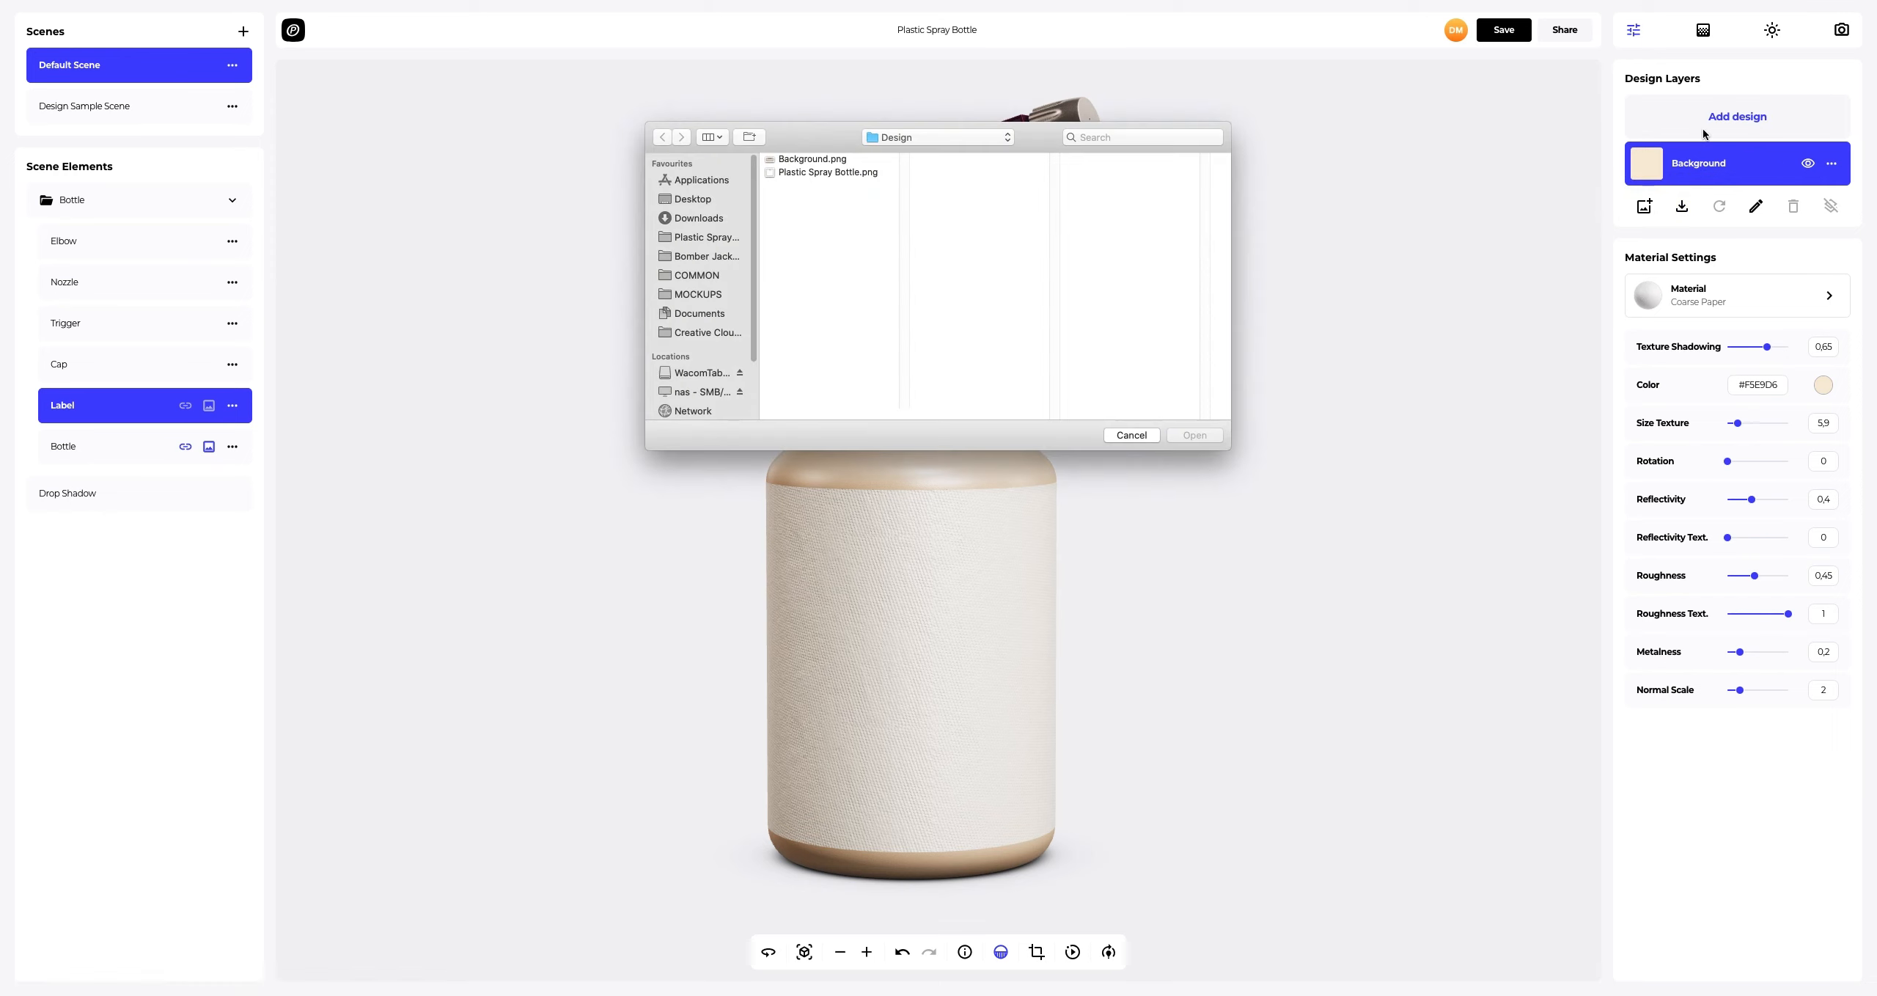
pyautogui.click(827, 173)
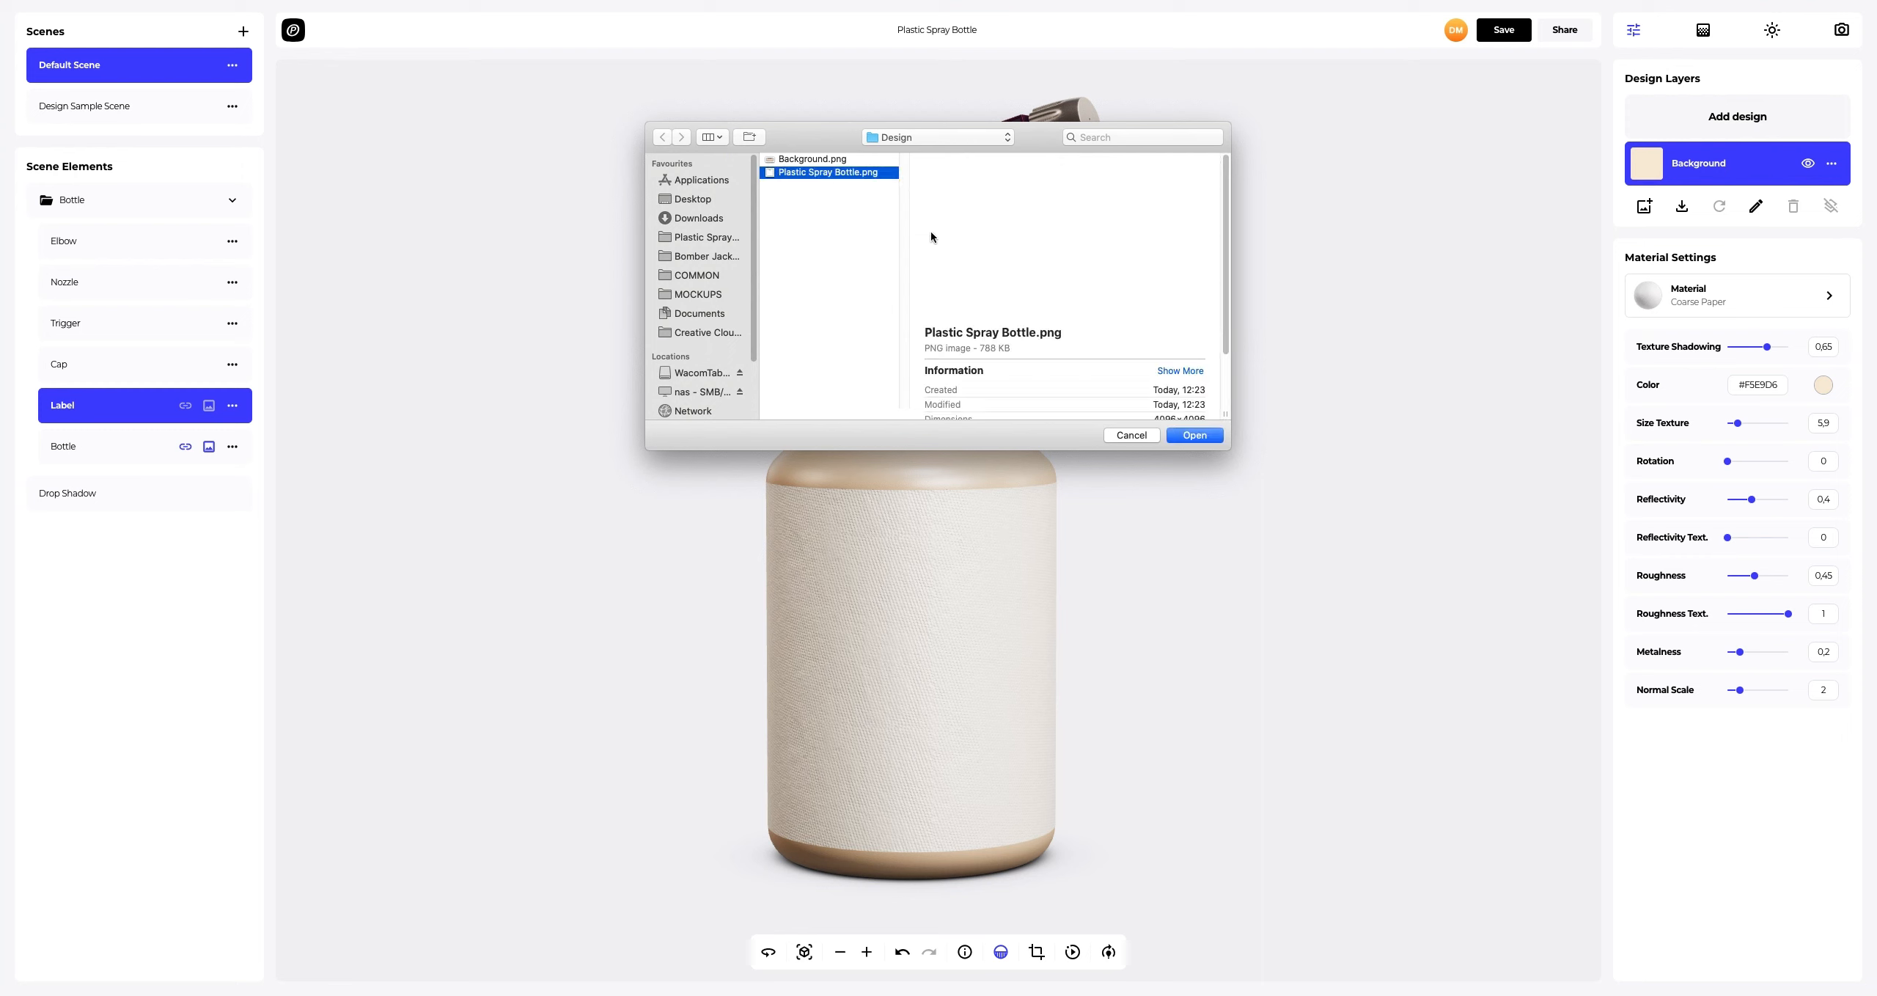
pyautogui.click(1191, 434)
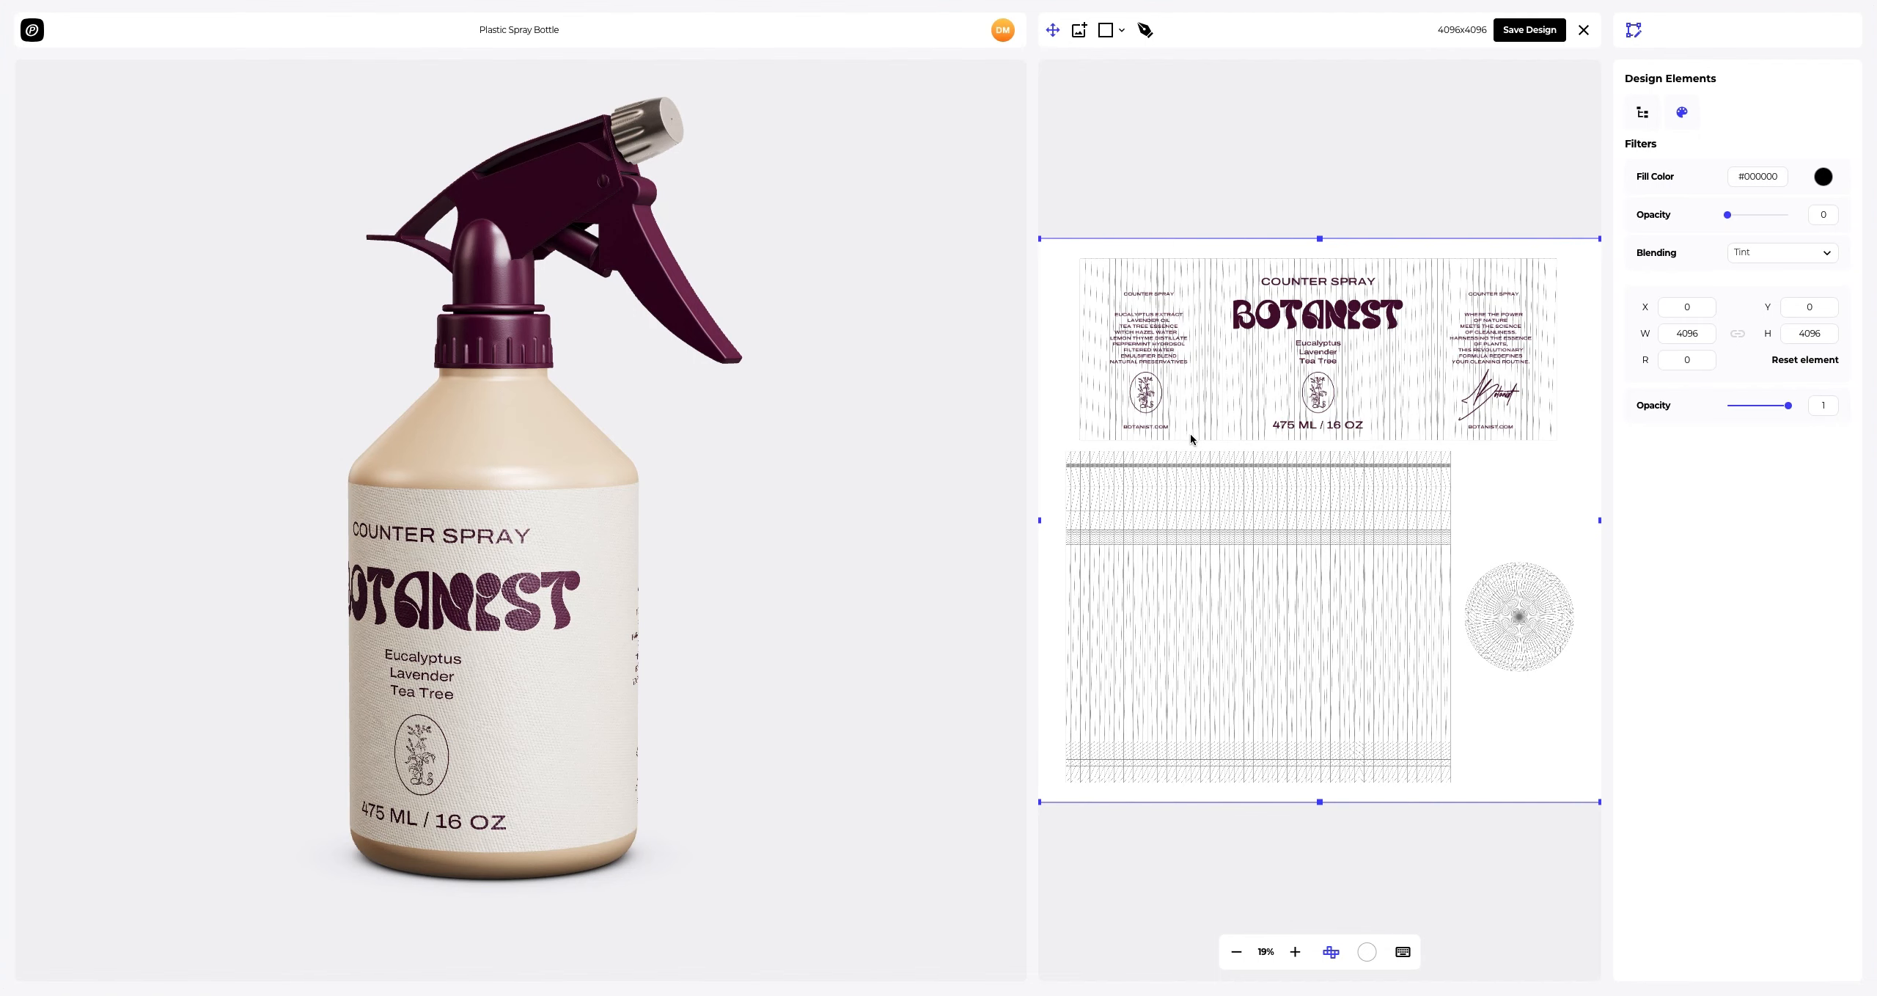
# Try nudging the label artwork on the design canvas, and reset its position to X 0 and Y 0.
pyautogui.moveTo(496, 584); pyautogui.dragTo(626, 580)
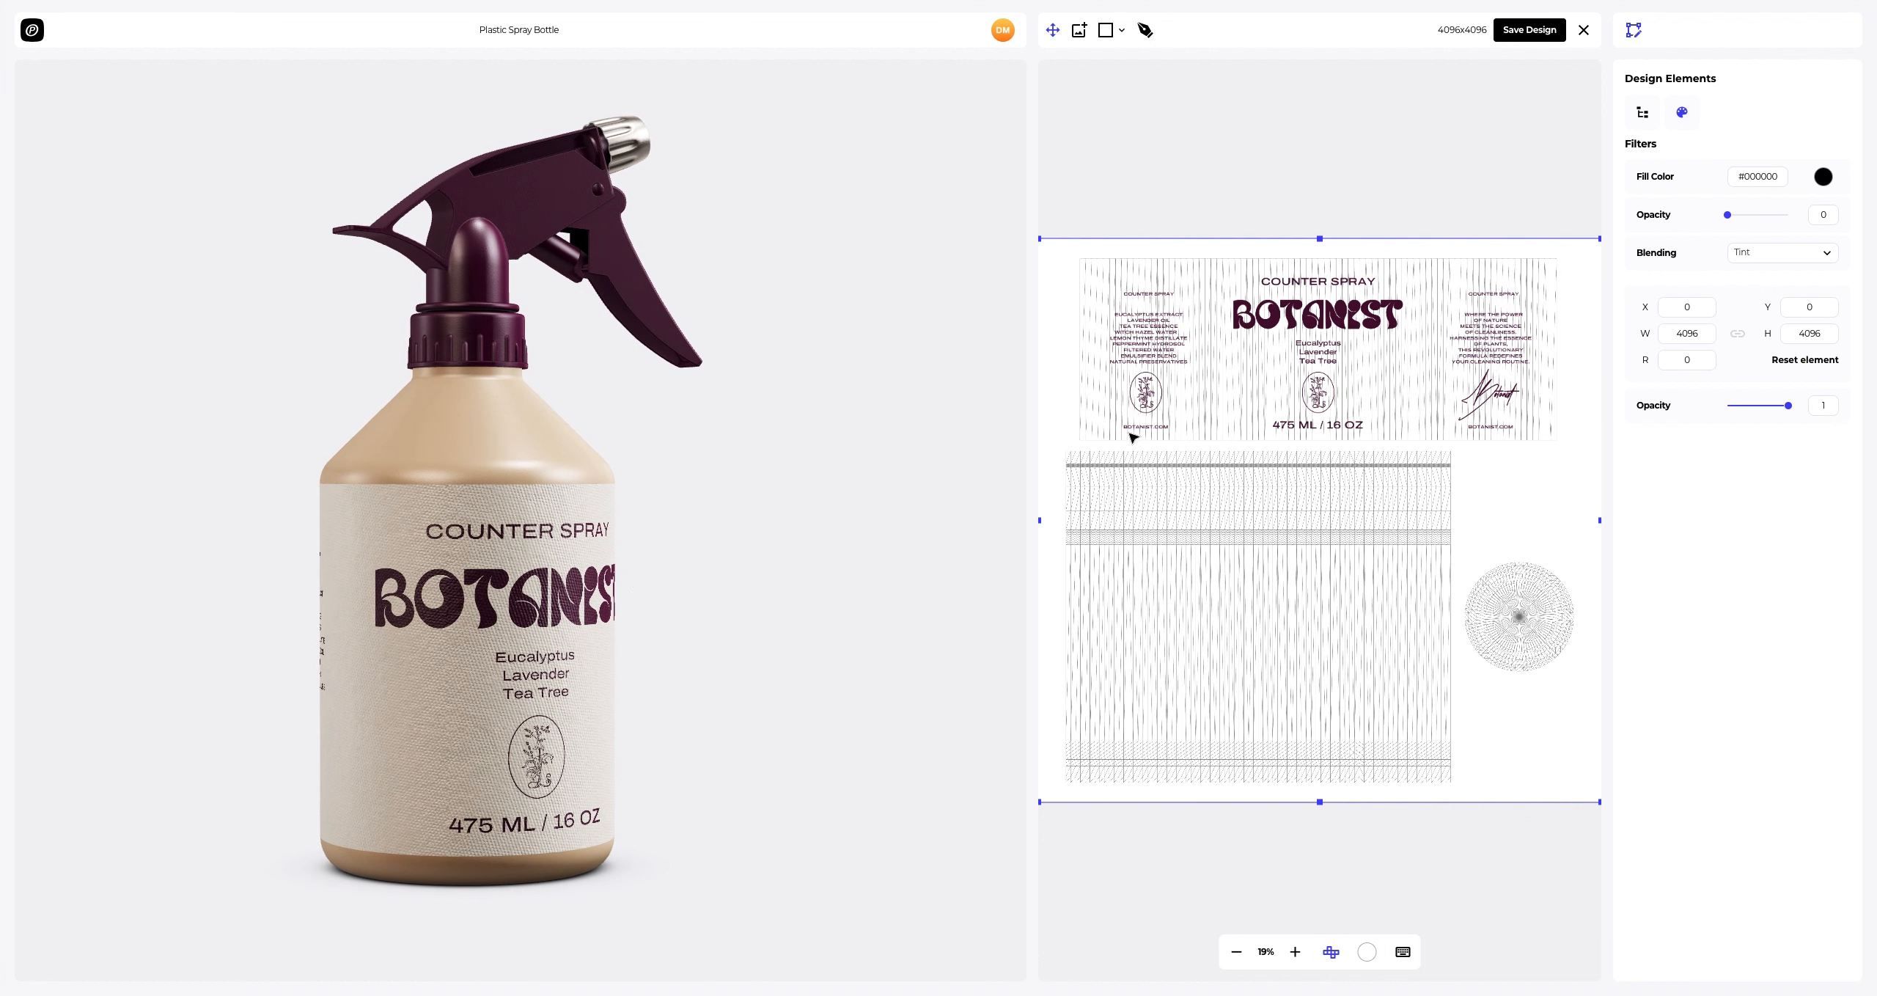
pyautogui.moveTo(1289, 321)
pyautogui.mouseDown()
pyautogui.moveTo(1288, 348)
pyautogui.moveTo(1293, 325)
pyautogui.mouseUp()
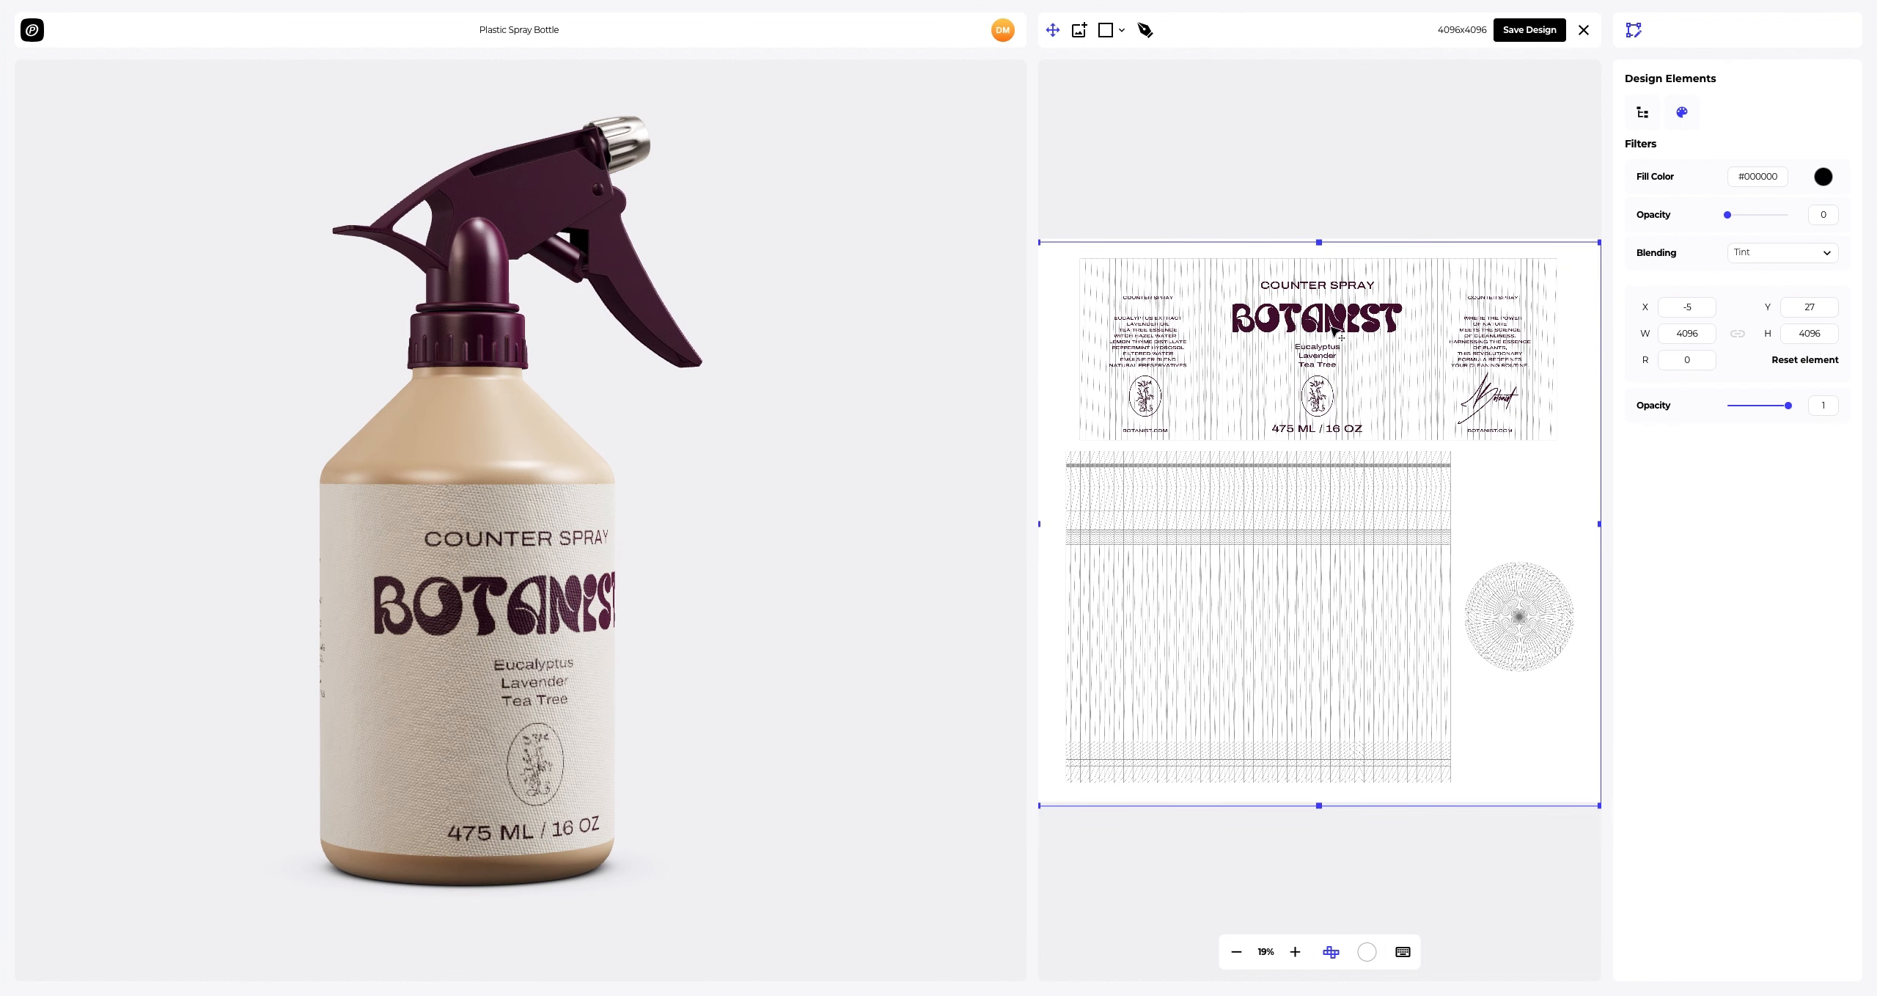
pyautogui.moveTo(1696, 307); pyautogui.dragTo(1643, 312)
pyautogui.write('0')
pyautogui.press('Tab')
pyautogui.write('0')
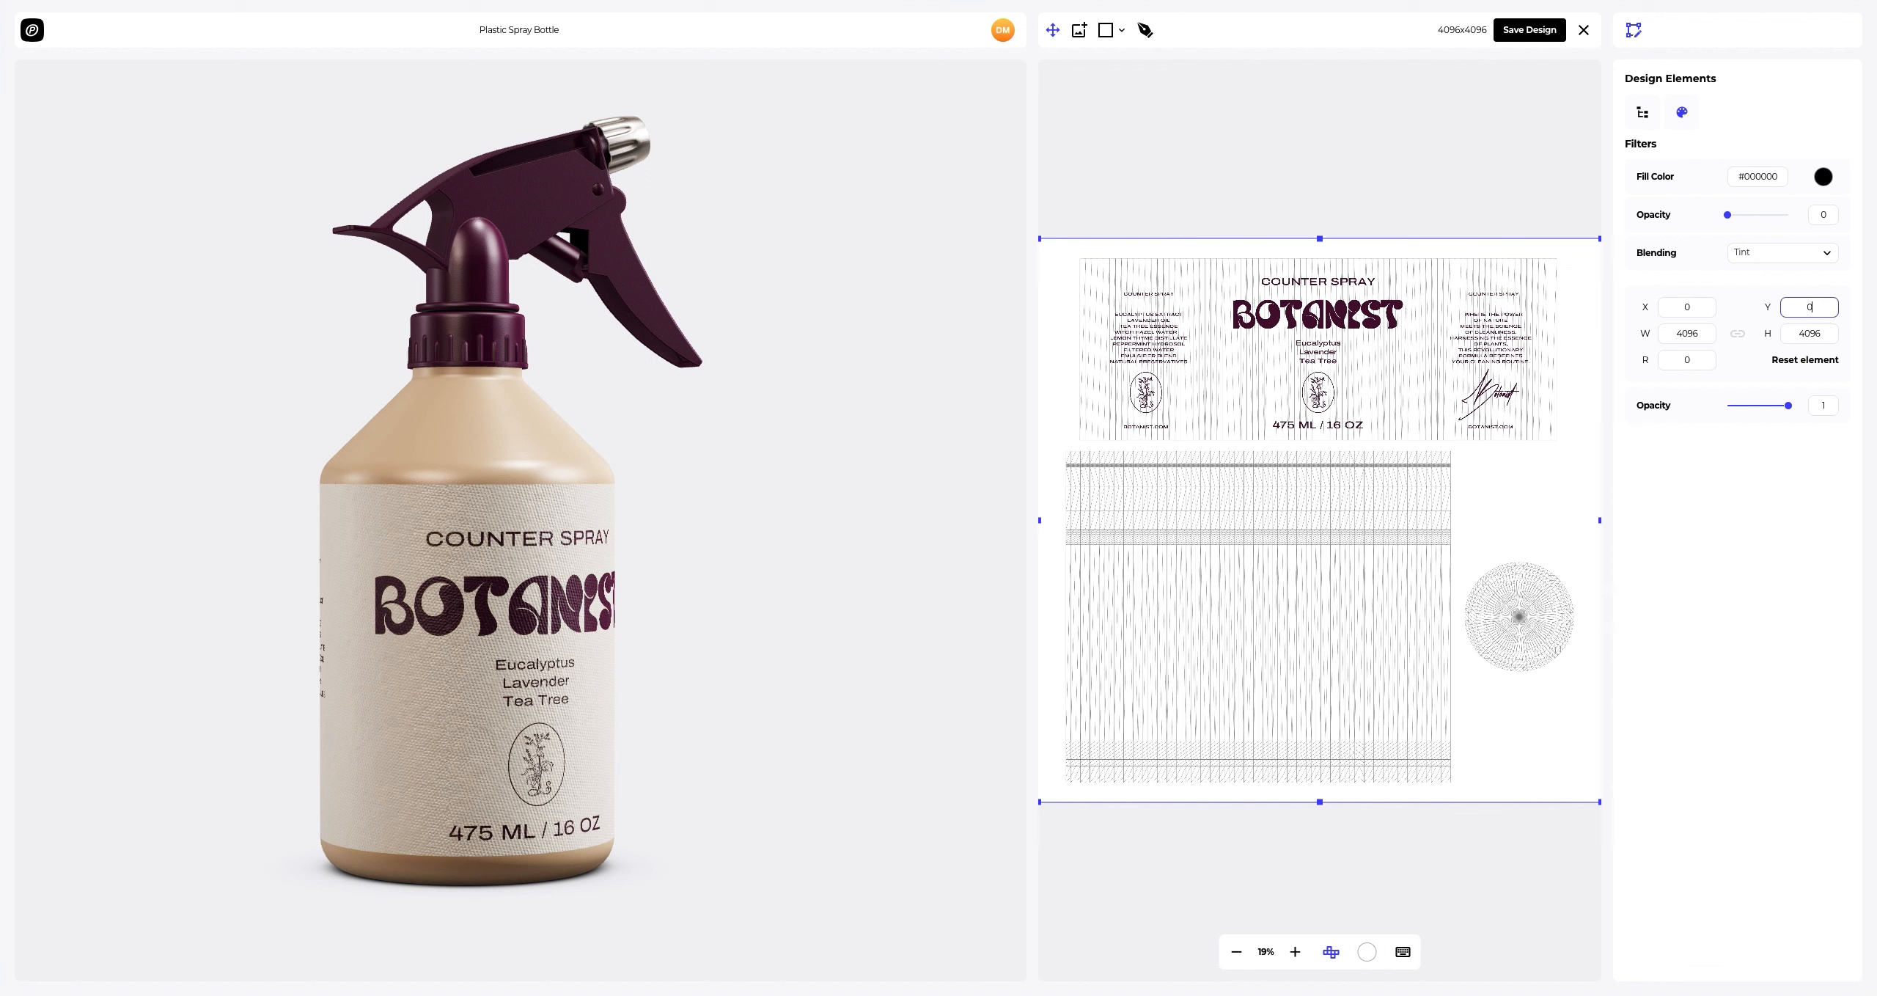
# Save the label design and return the camera to its default view of the bottle.
pyautogui.moveTo(780, 474); pyautogui.dragTo(656, 489)
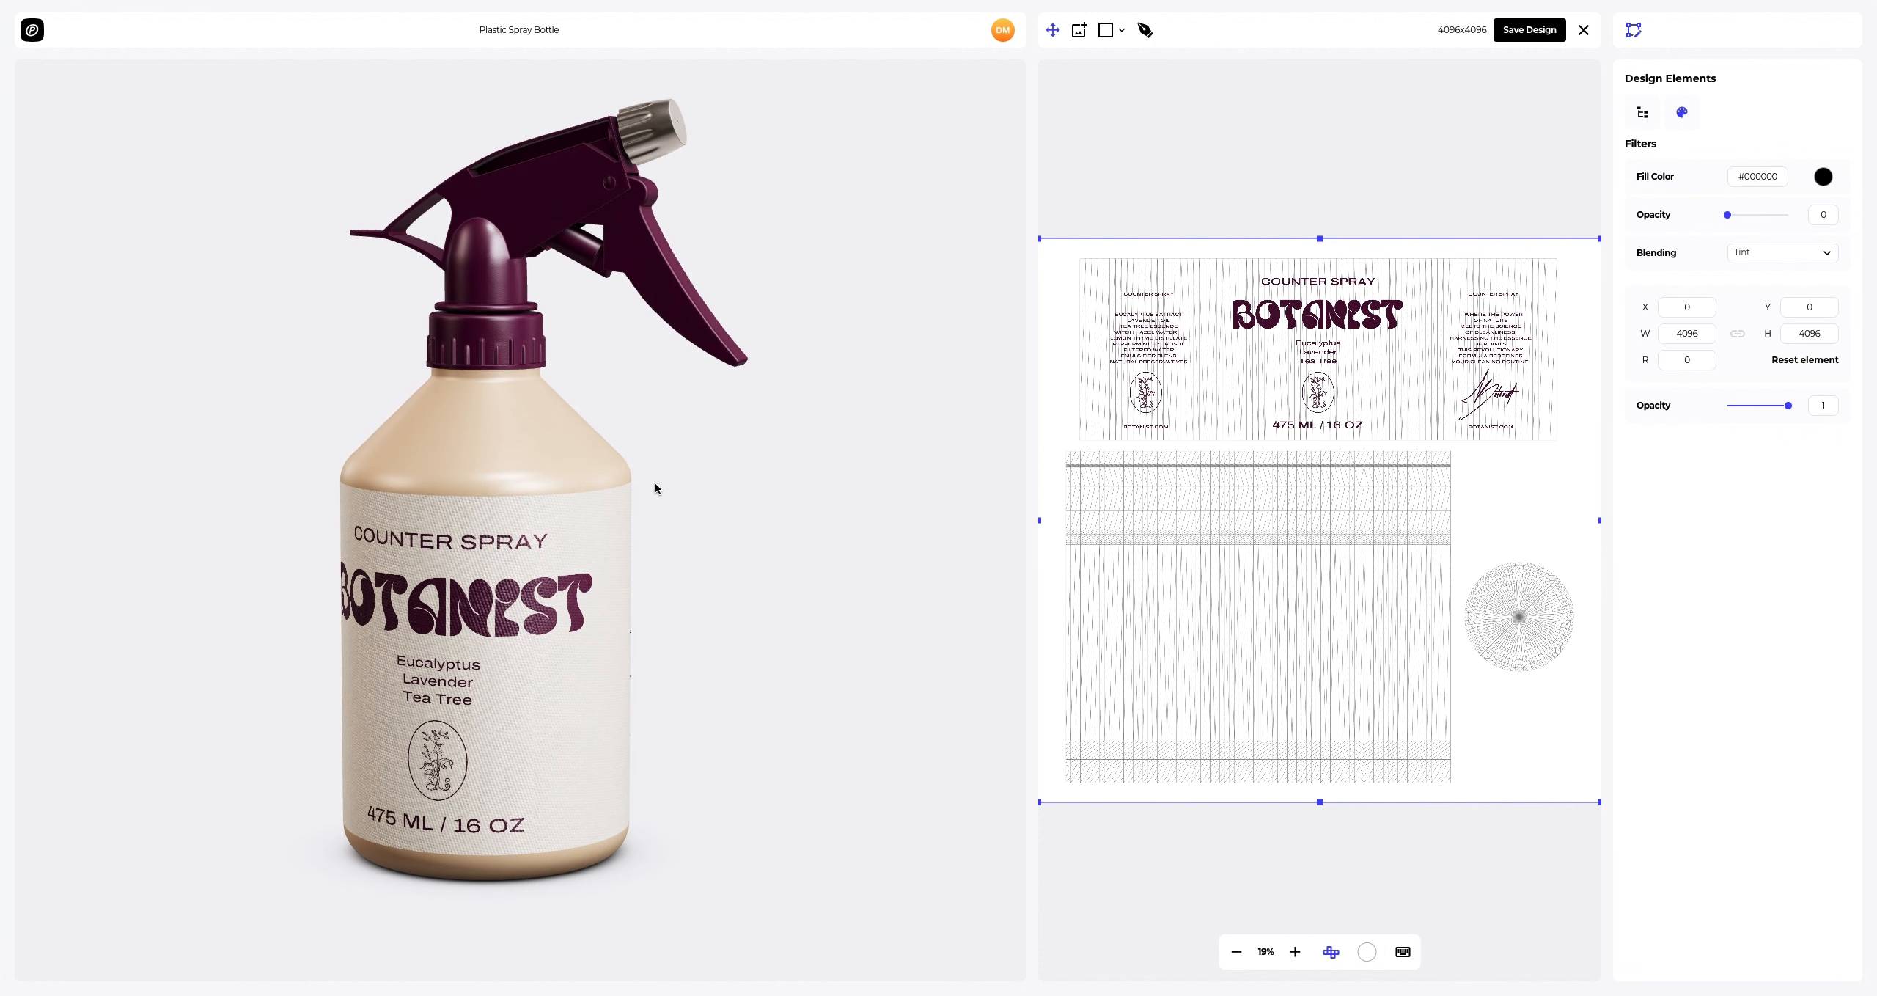
pyautogui.click(1530, 30)
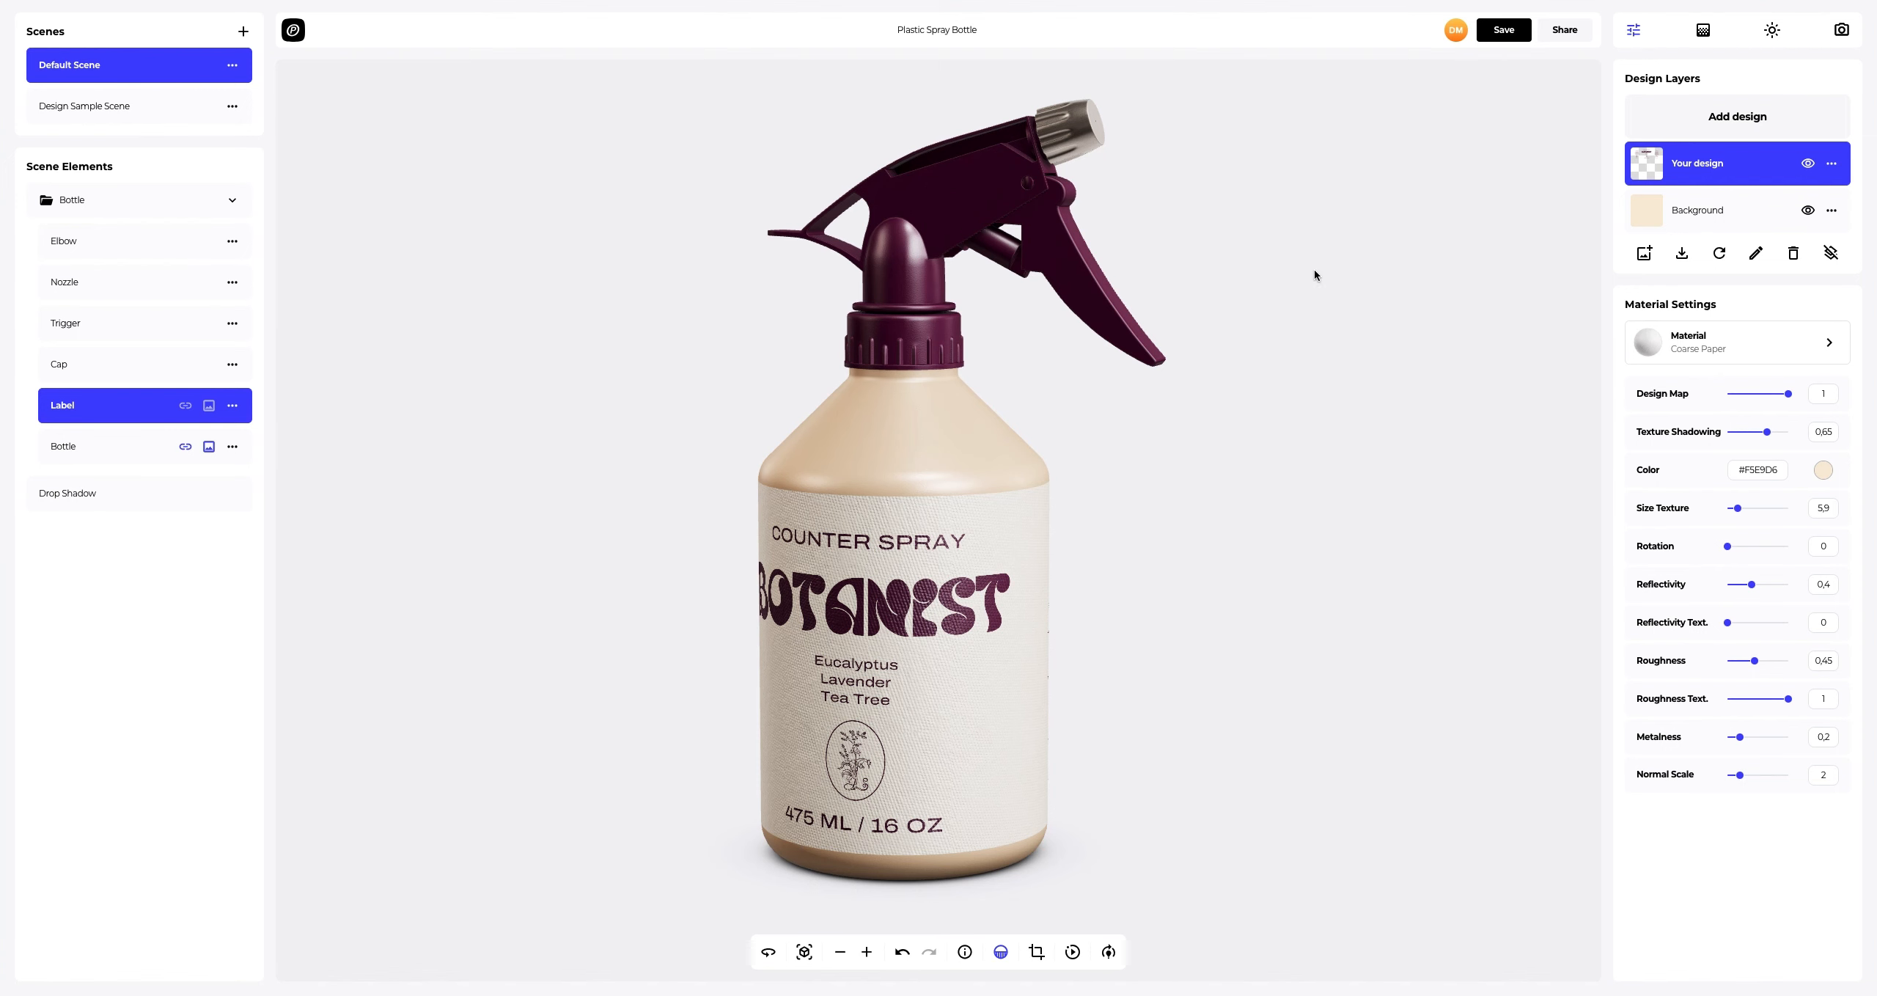
pyautogui.click(805, 954)
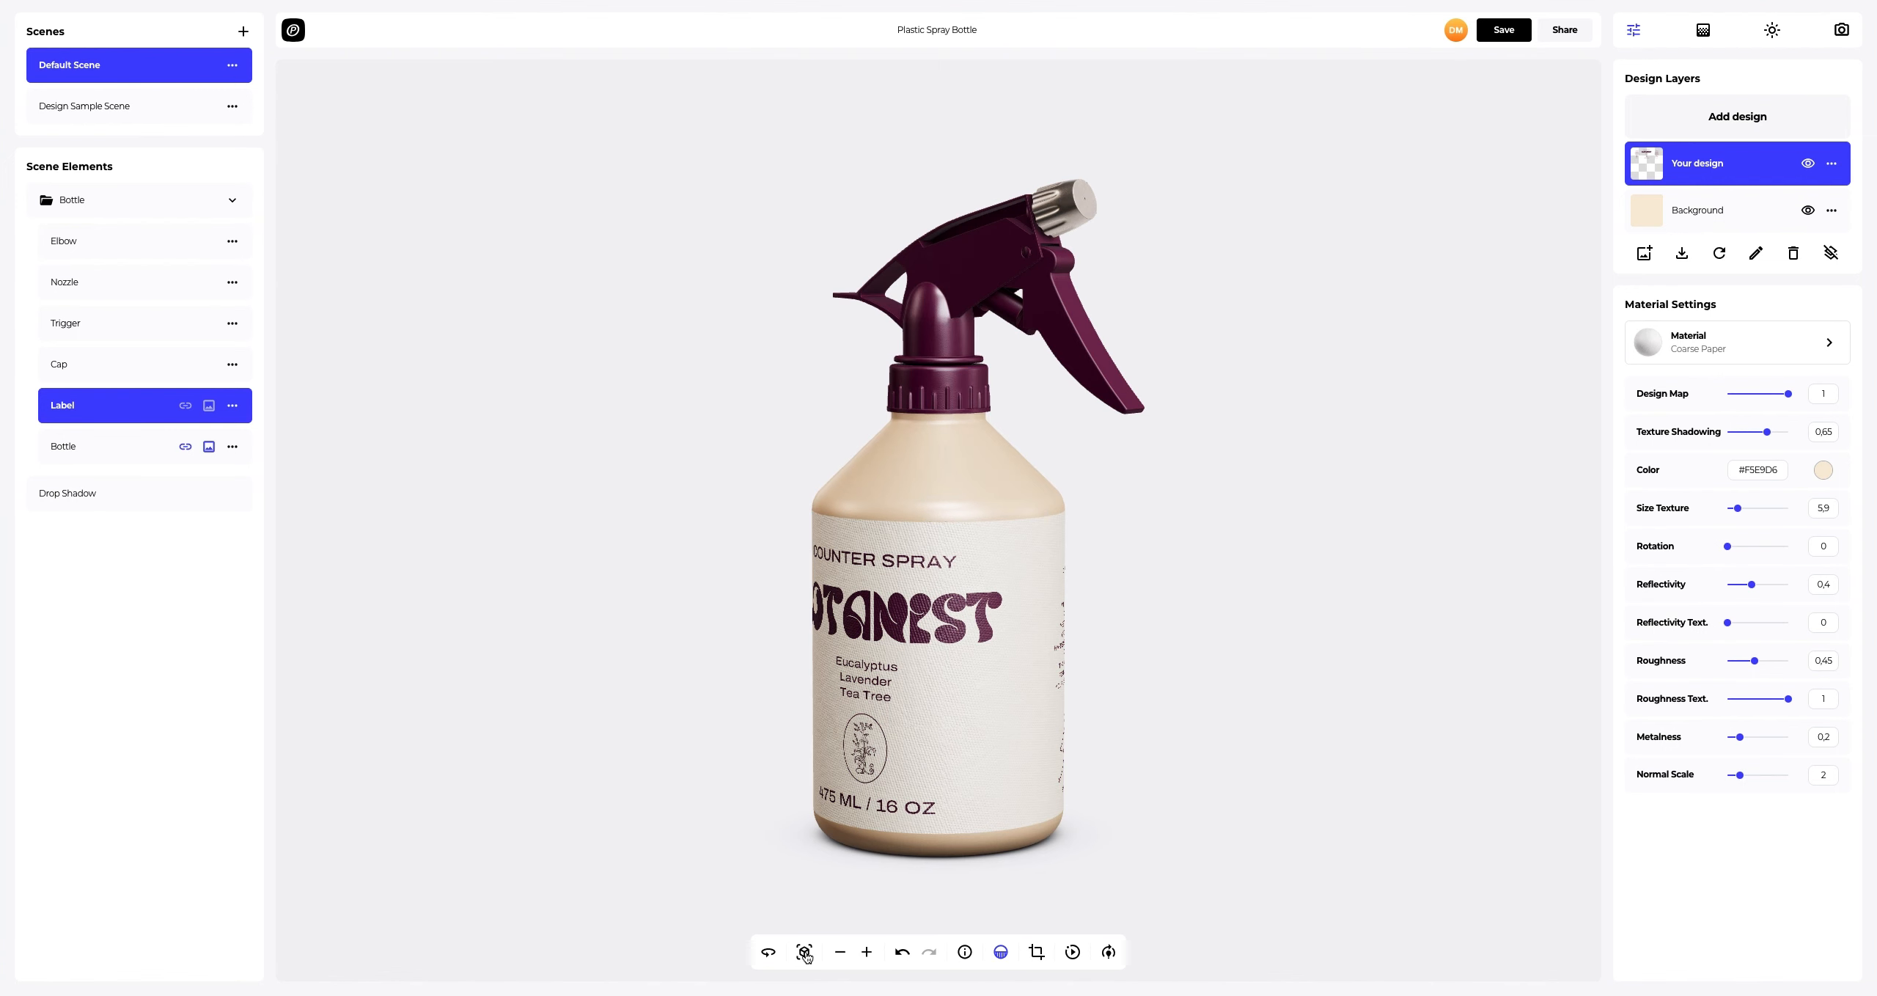
# Set the spot light's horizontal rotation to 99 and its vertical rotation to 78.
pyautogui.click(1769, 30)
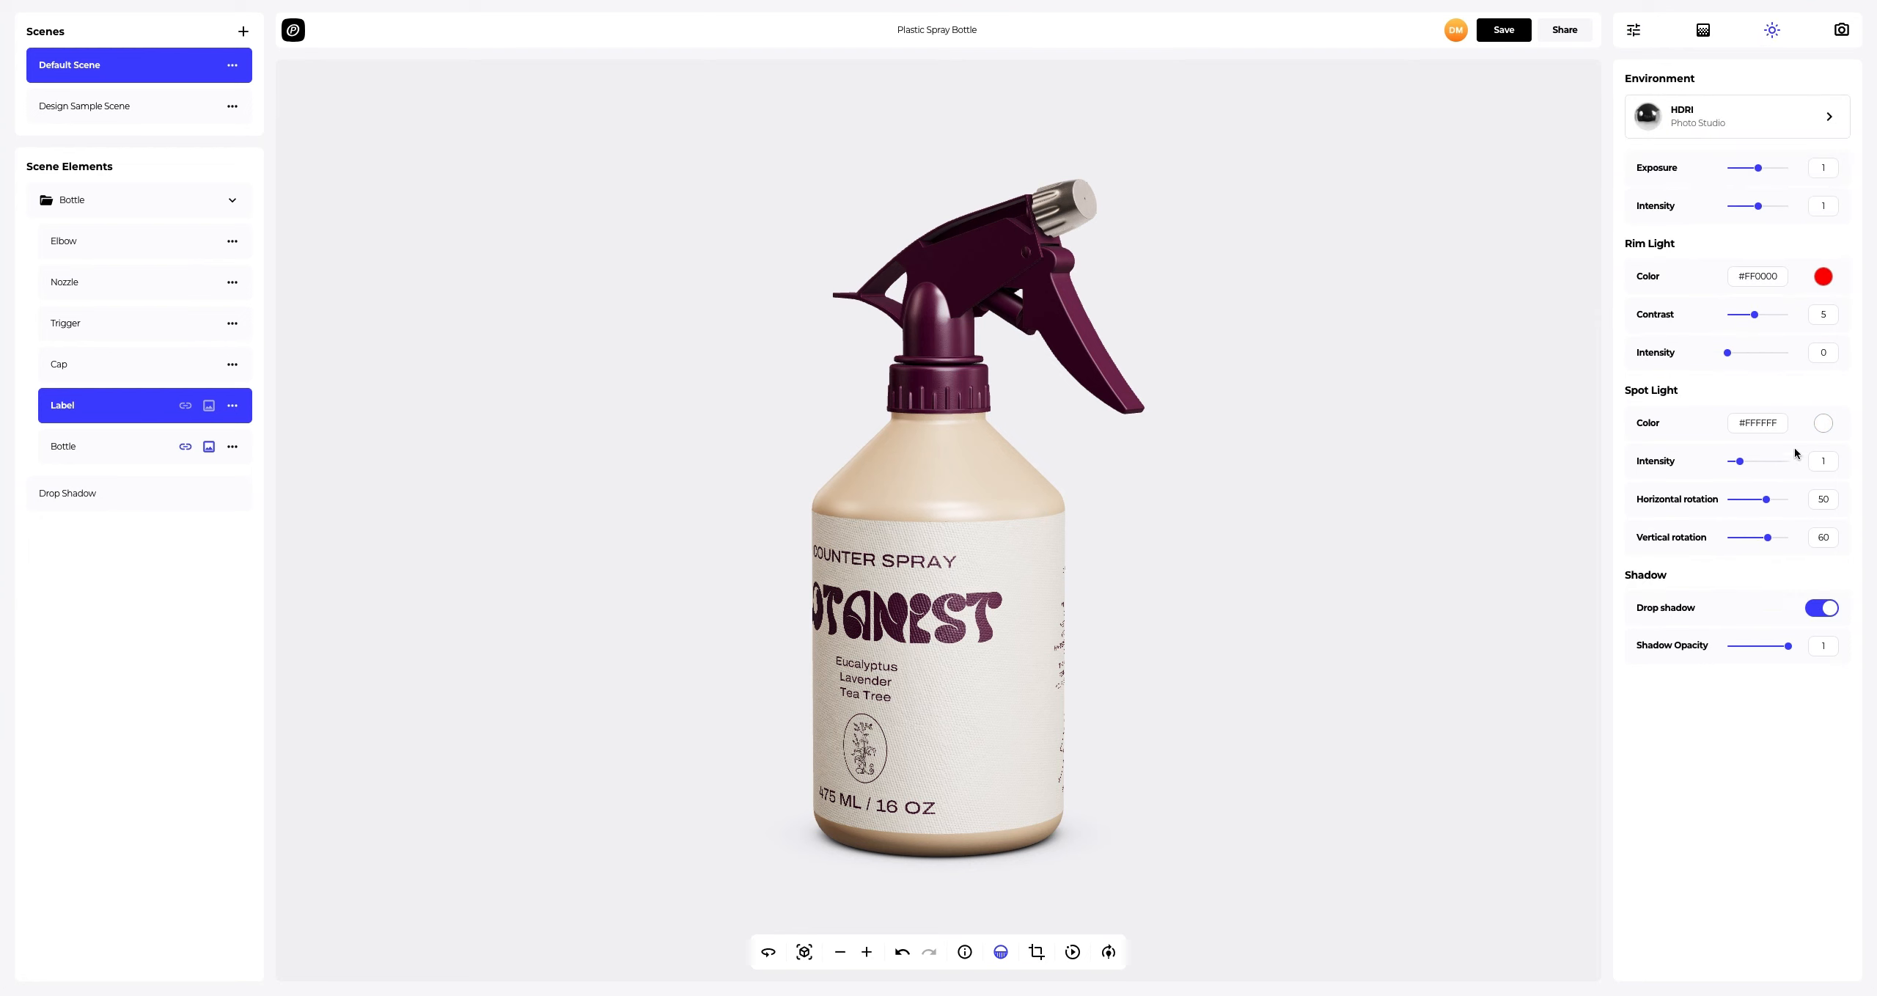
pyautogui.moveTo(1767, 502); pyautogui.dragTo(1796, 546)
pyautogui.press('BackSpace')
pyautogui.write('78')
pyautogui.click(1688, 728)
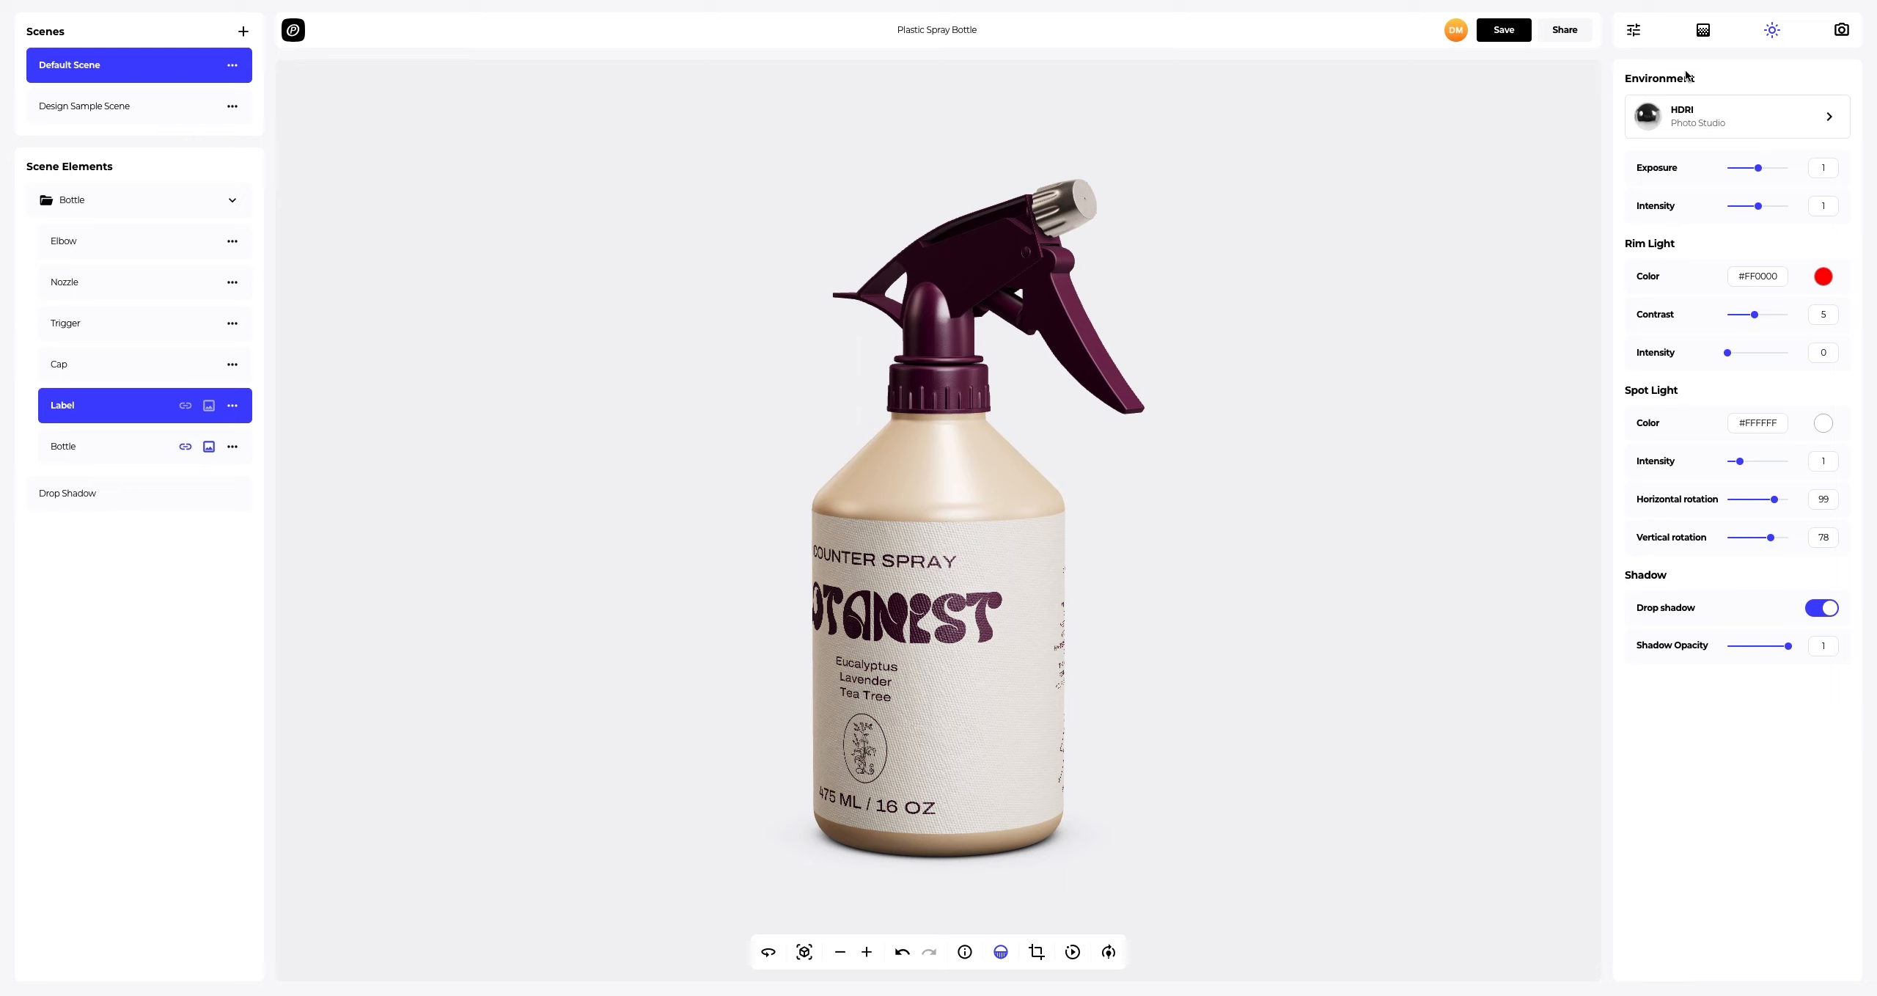
# Try a solid muted blue-grey color for the scene background.
pyautogui.click(1700, 33)
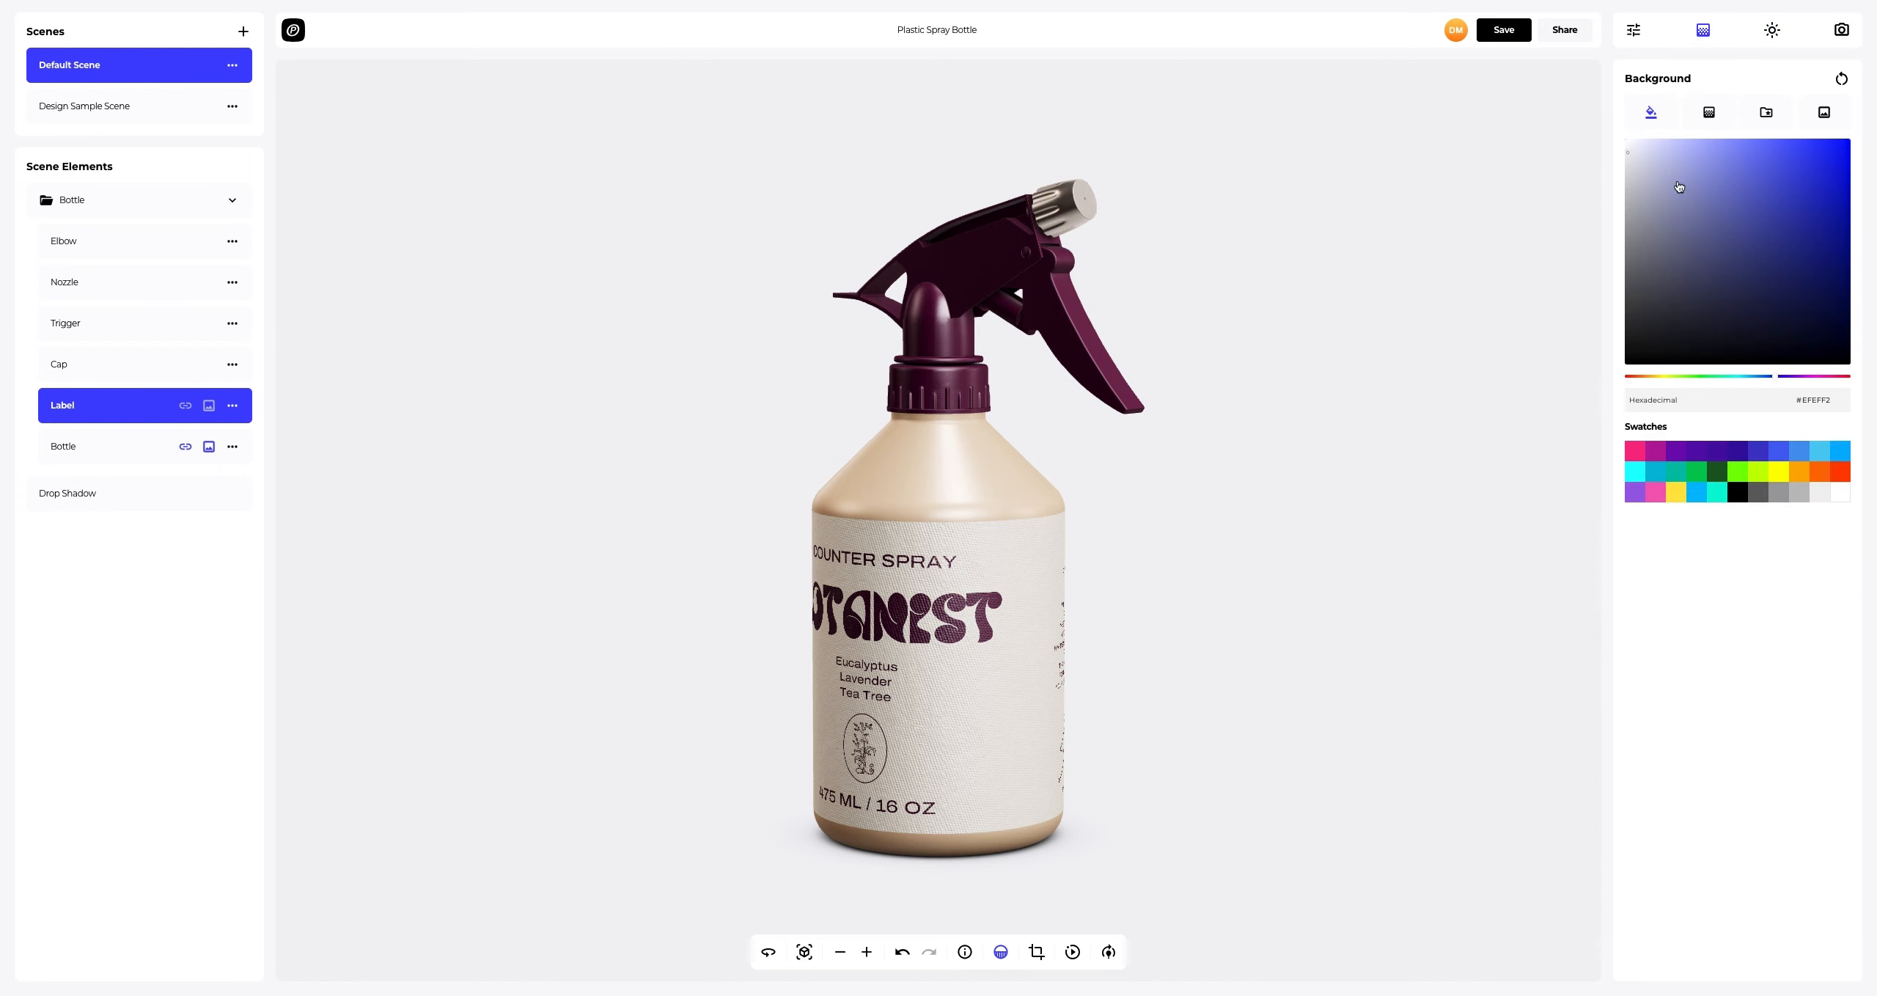
pyautogui.click(1672, 213)
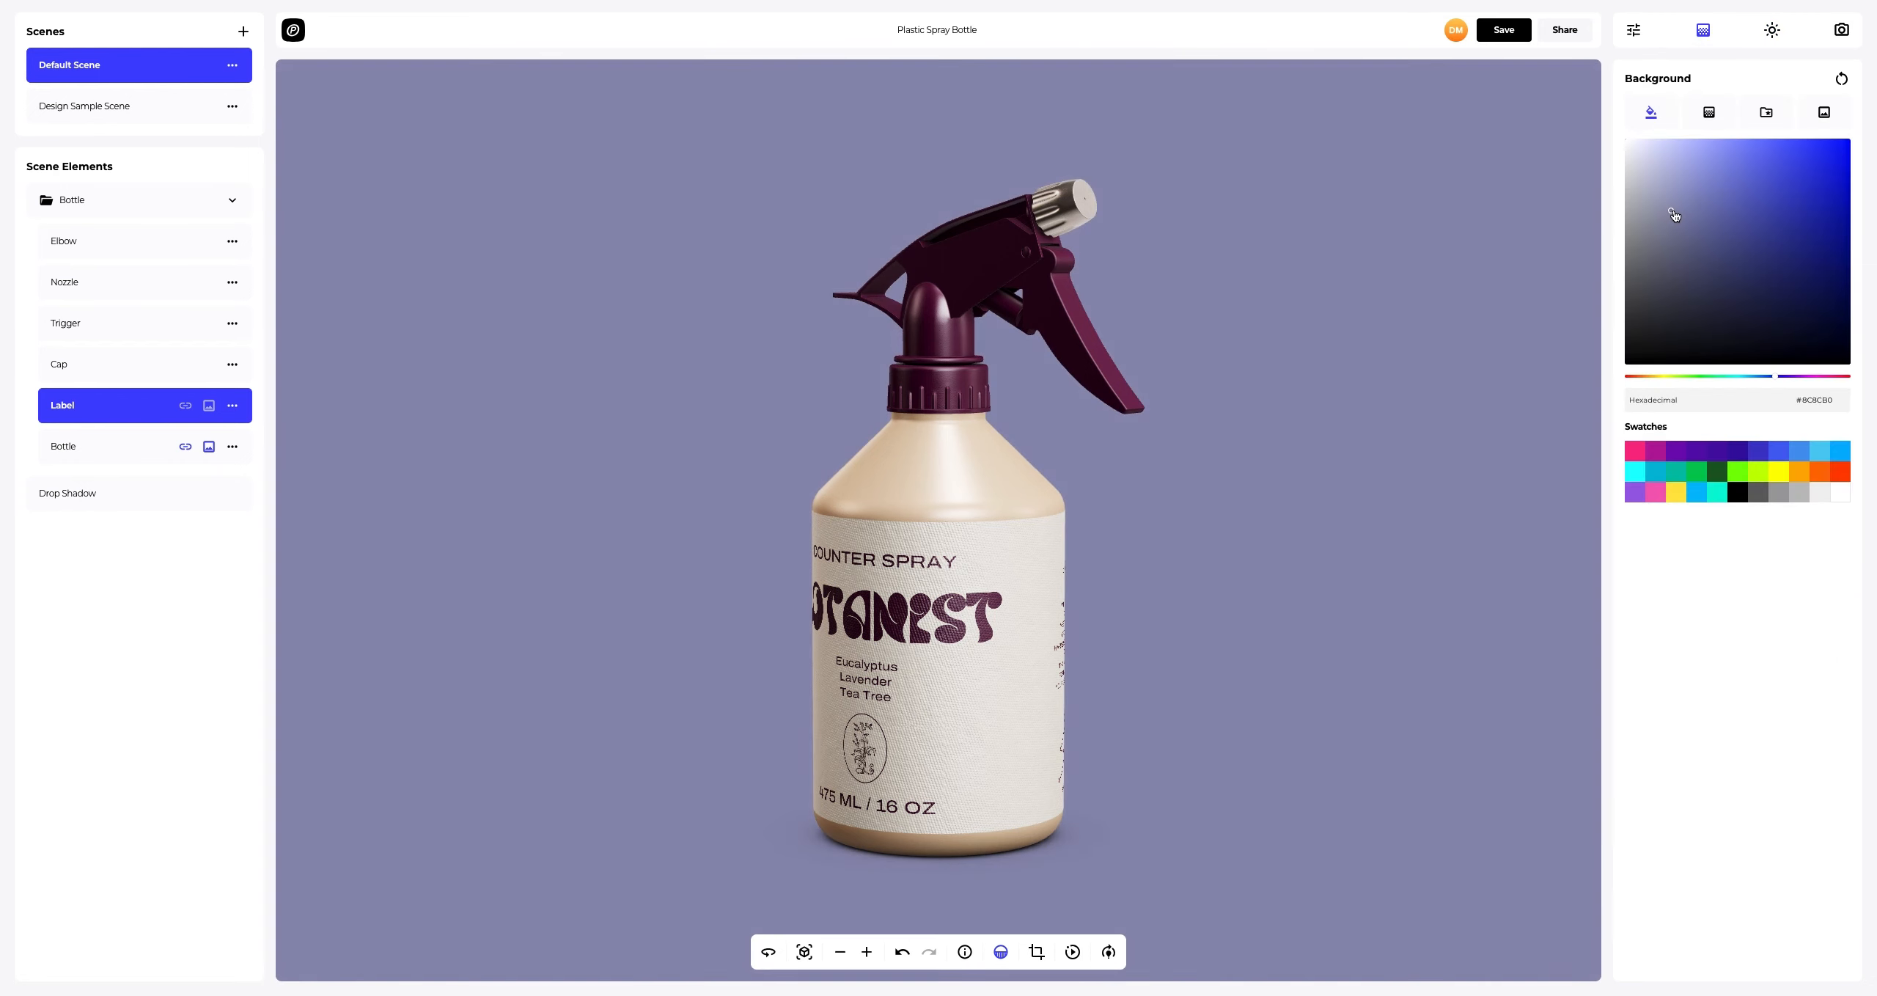
pyautogui.moveTo(1675, 215); pyautogui.dragTo(1661, 232)
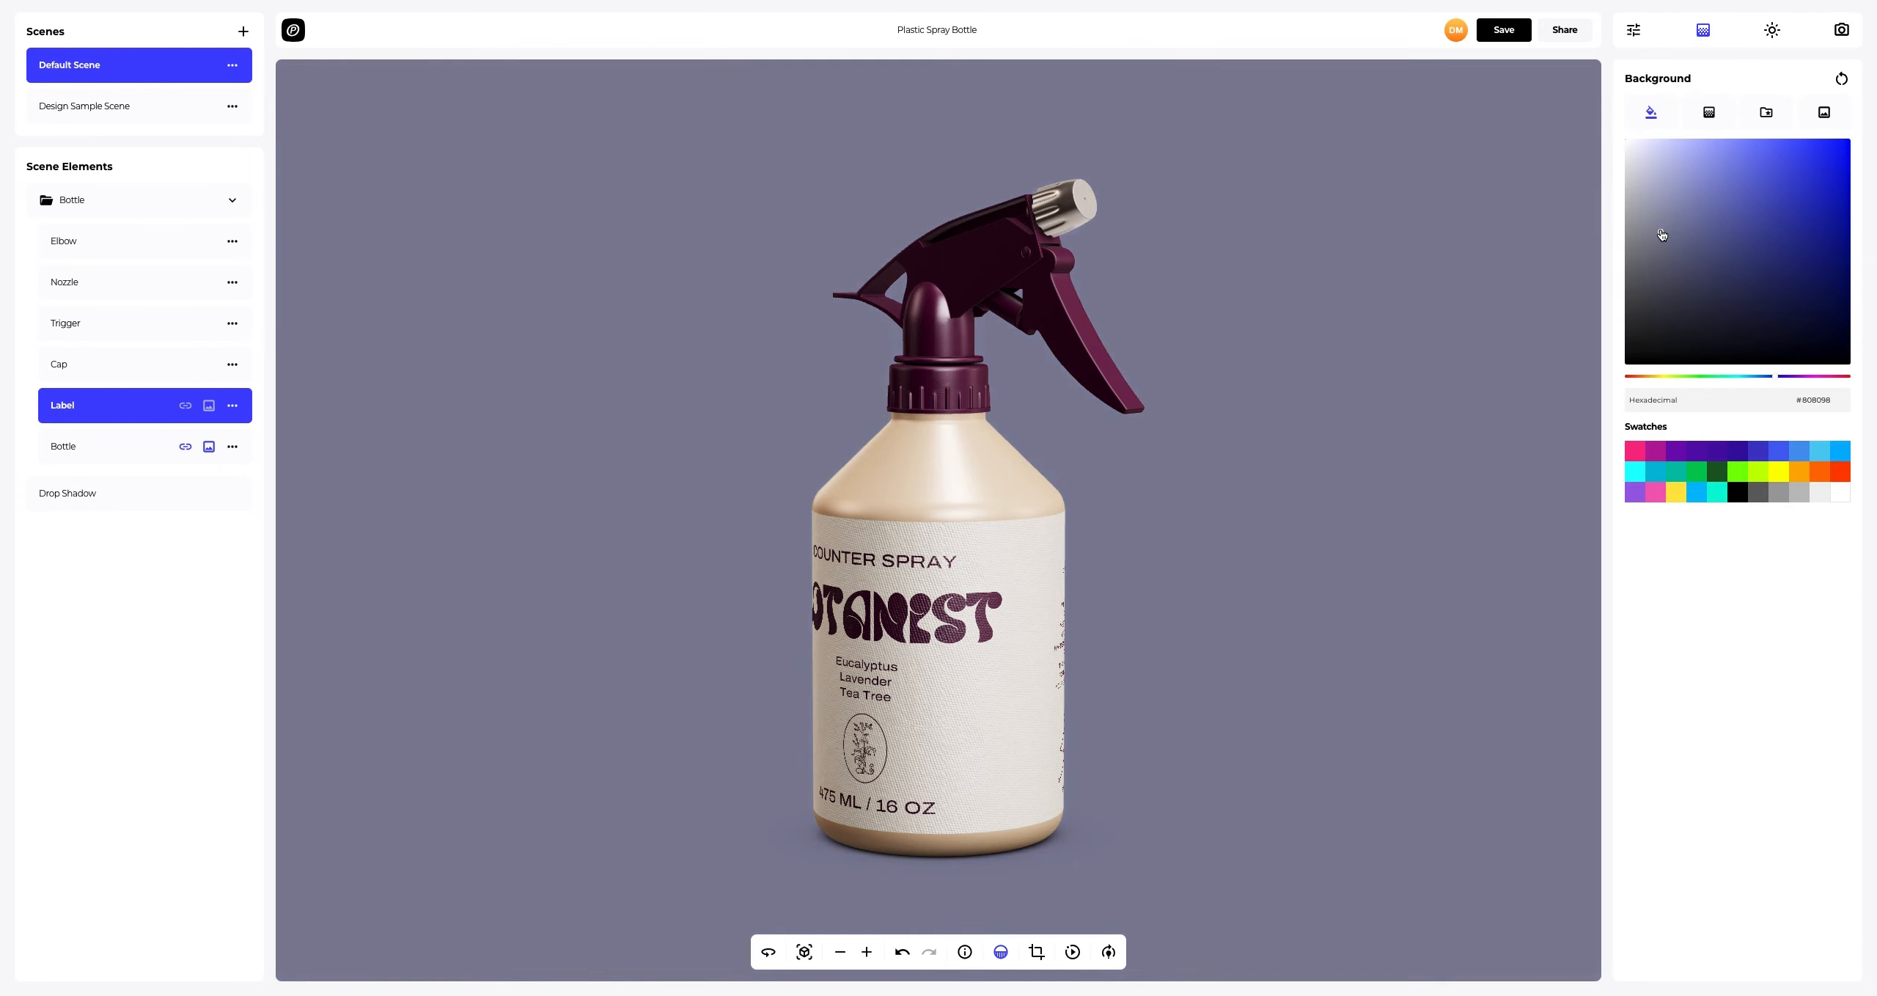
# Try a gradient background with Color A set to orange #FFAB01, switching its type from Linear to Radial.
pyautogui.click(1706, 117)
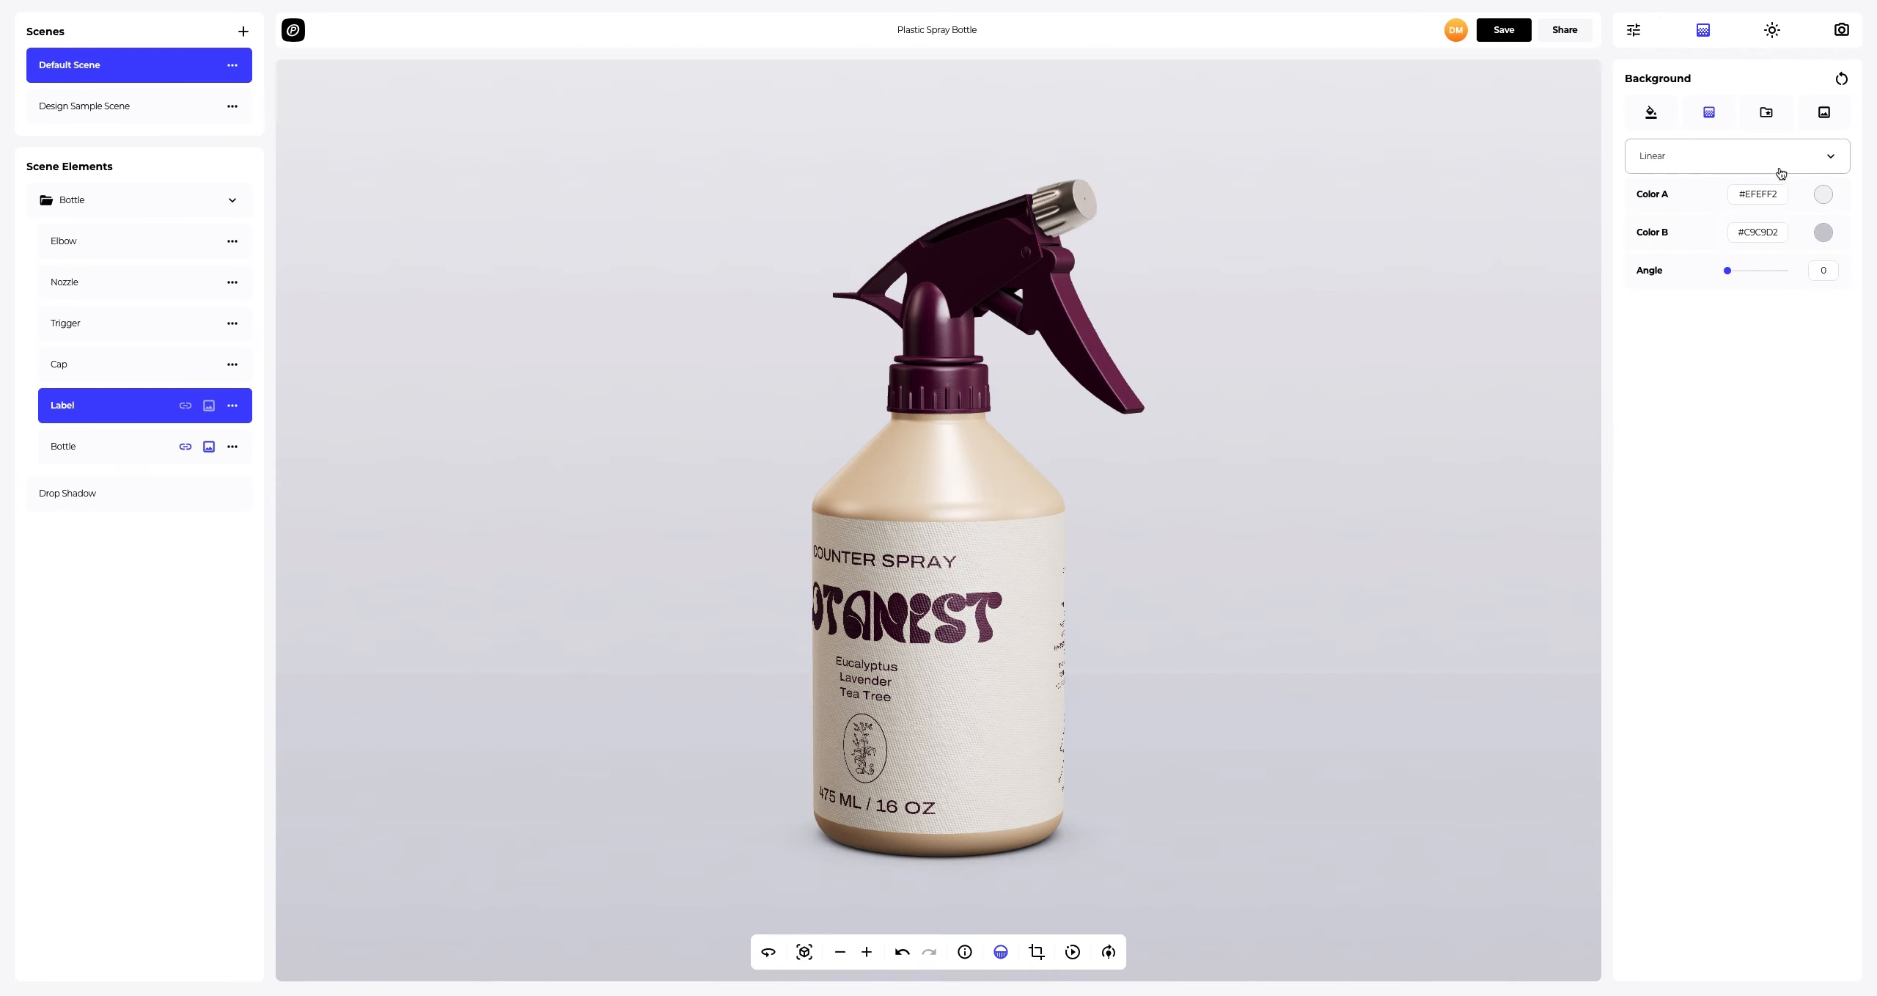
pyautogui.click(1823, 195)
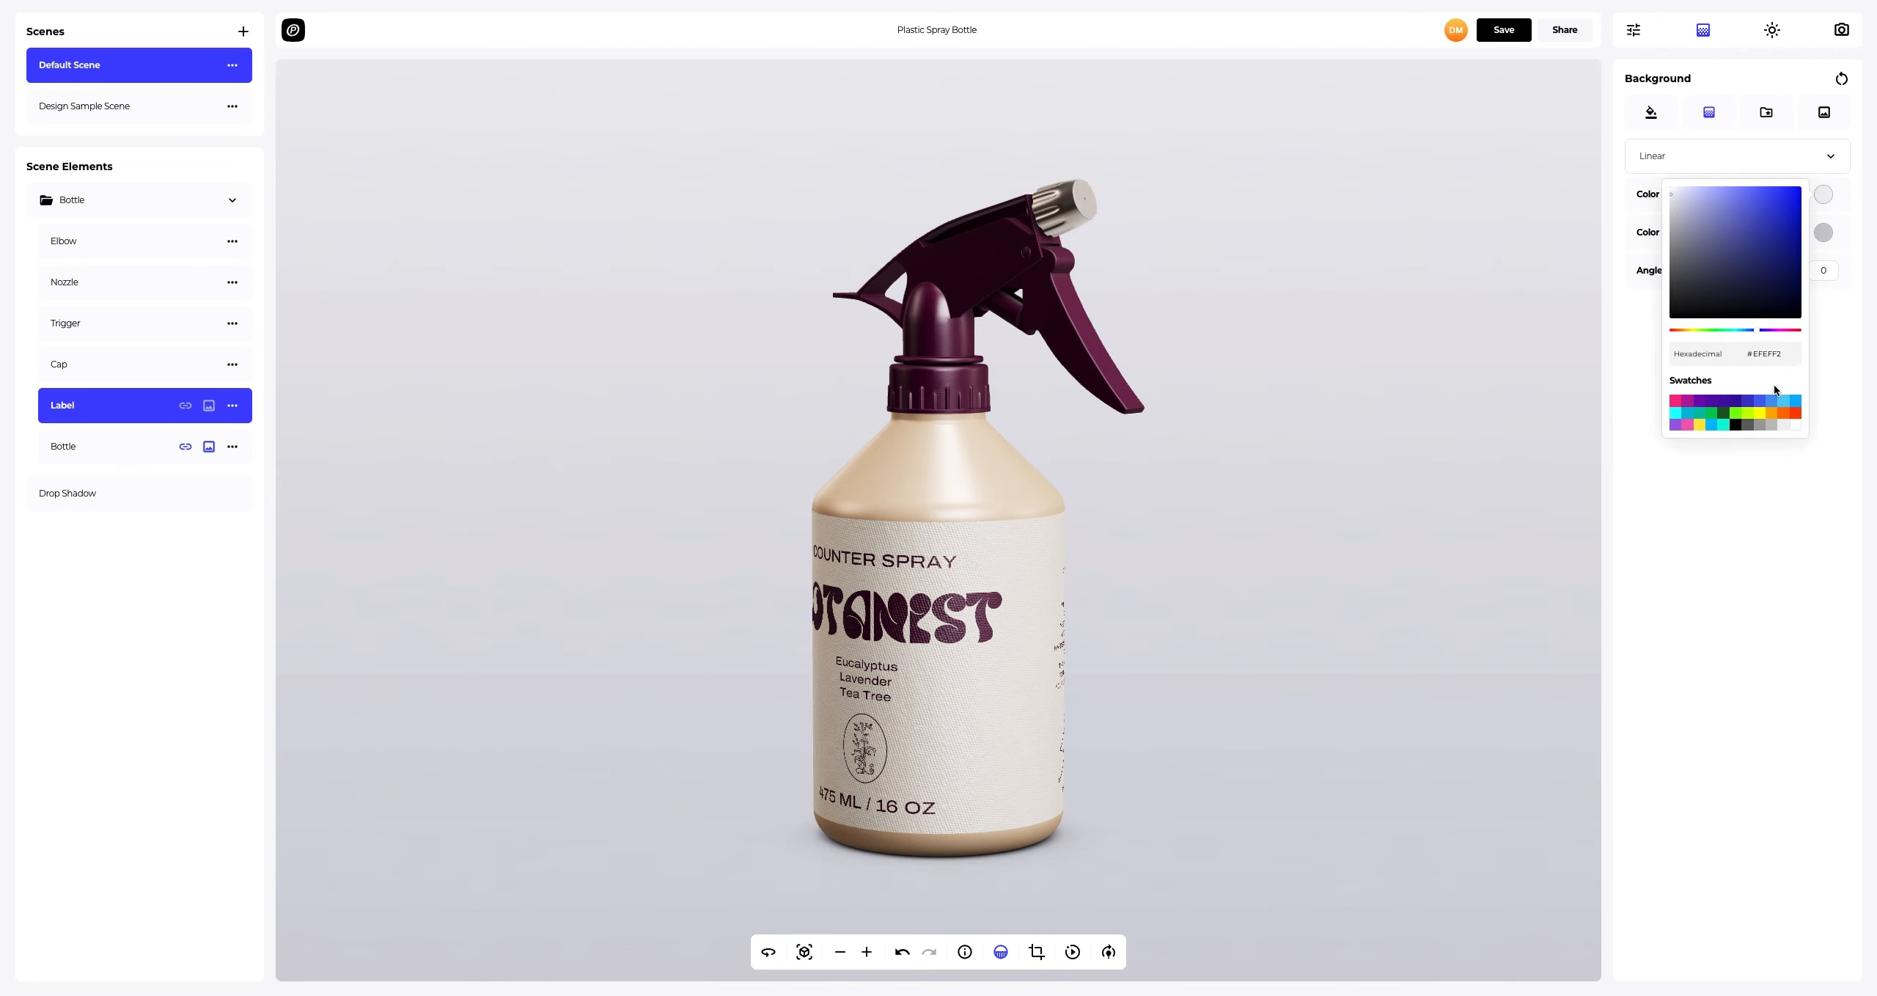
pyautogui.click(1772, 413)
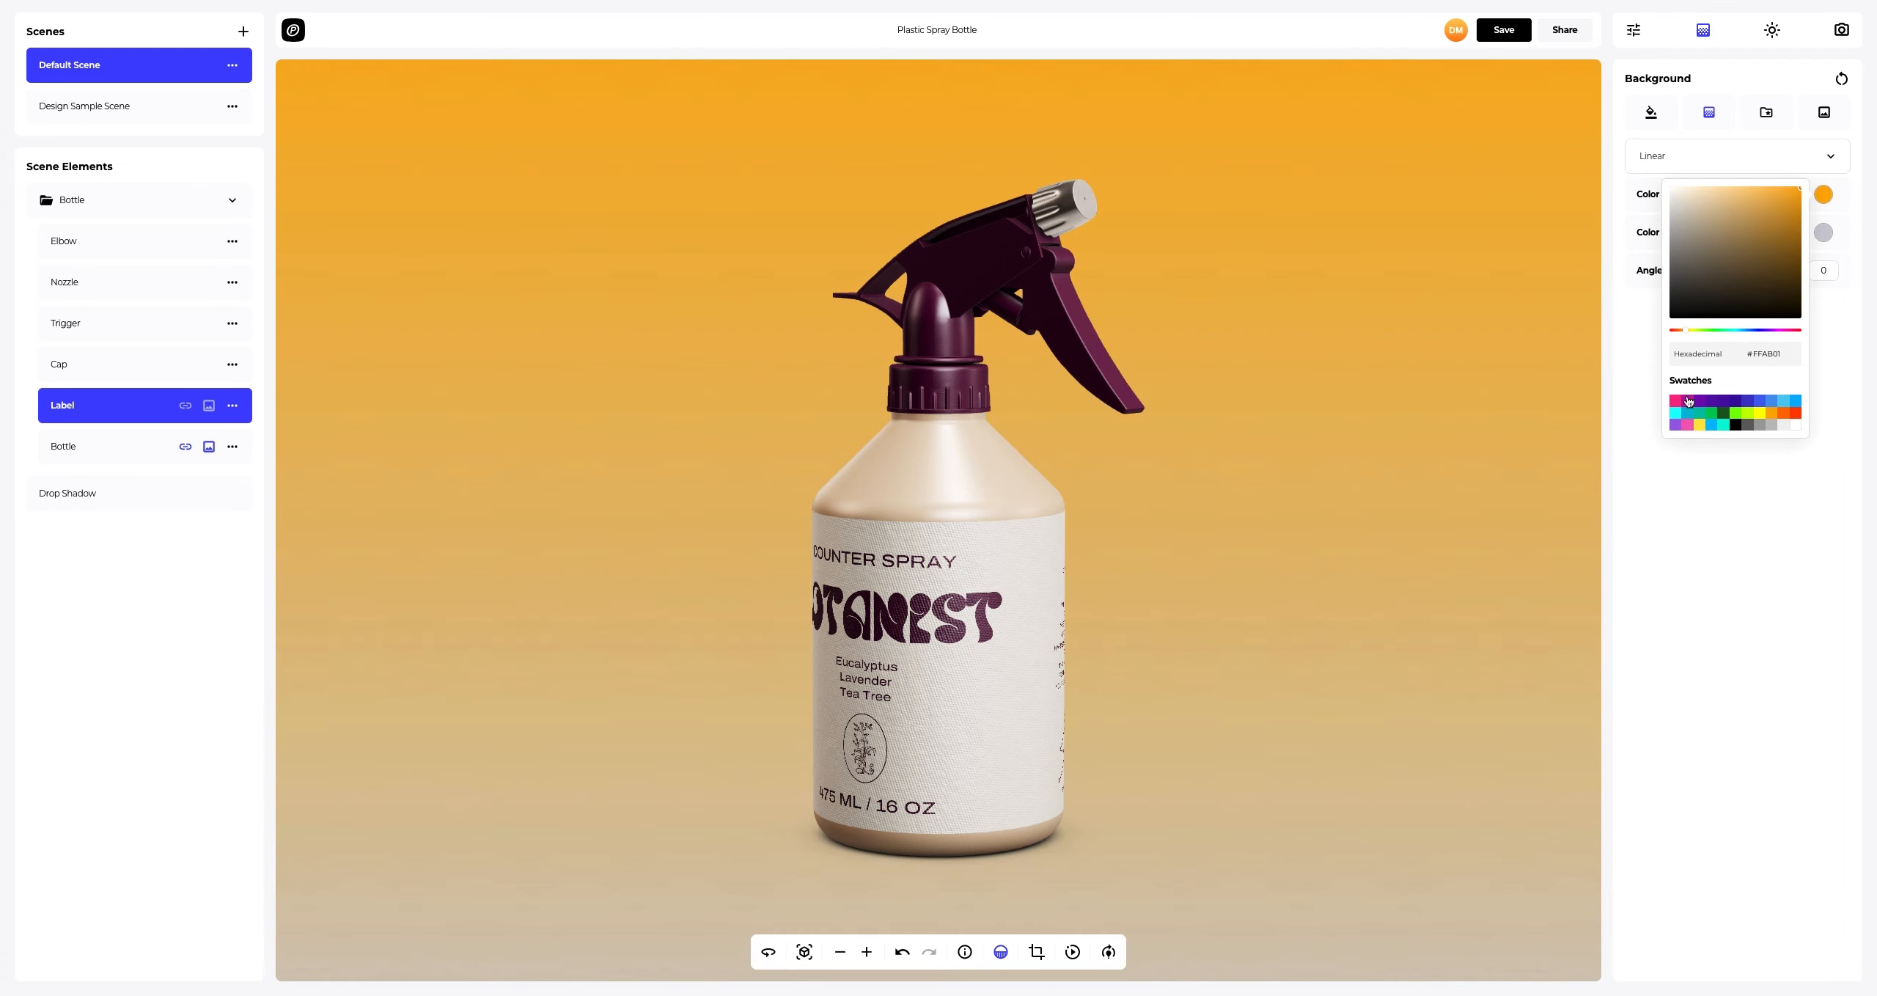
pyautogui.click(1613, 361)
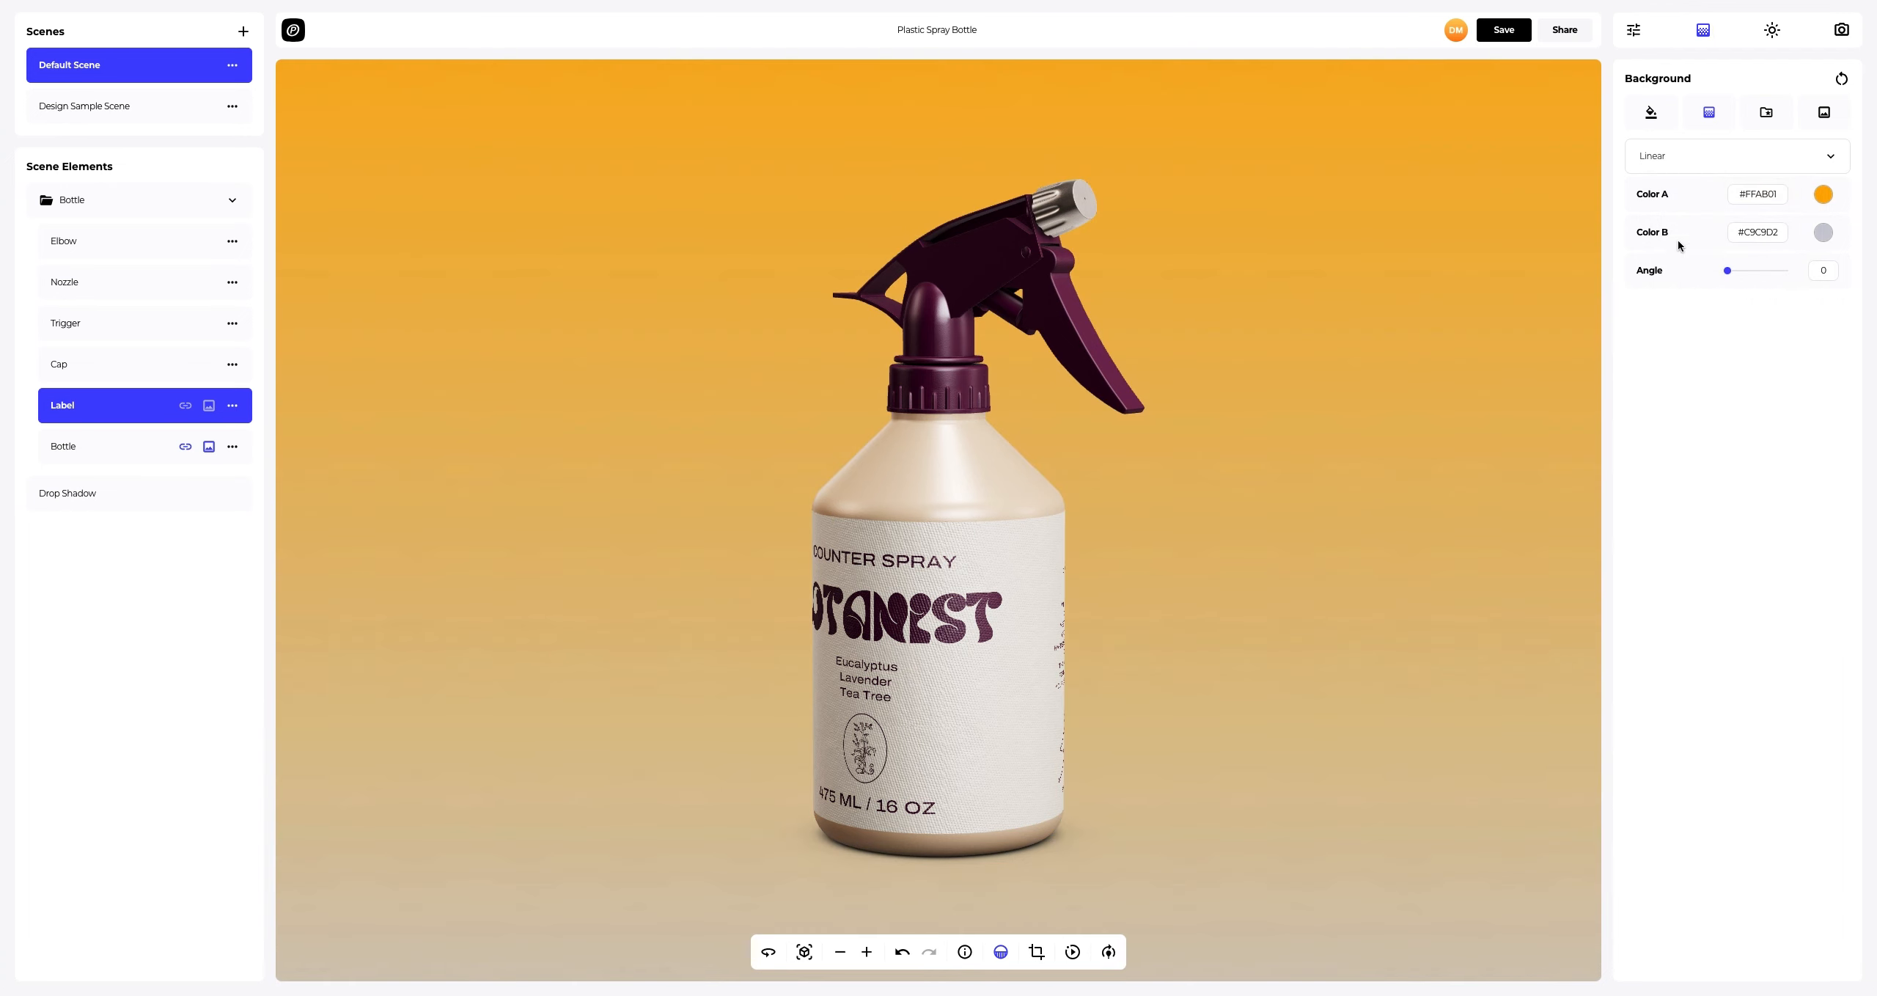
pyautogui.click(1824, 157)
pyautogui.click(1723, 194)
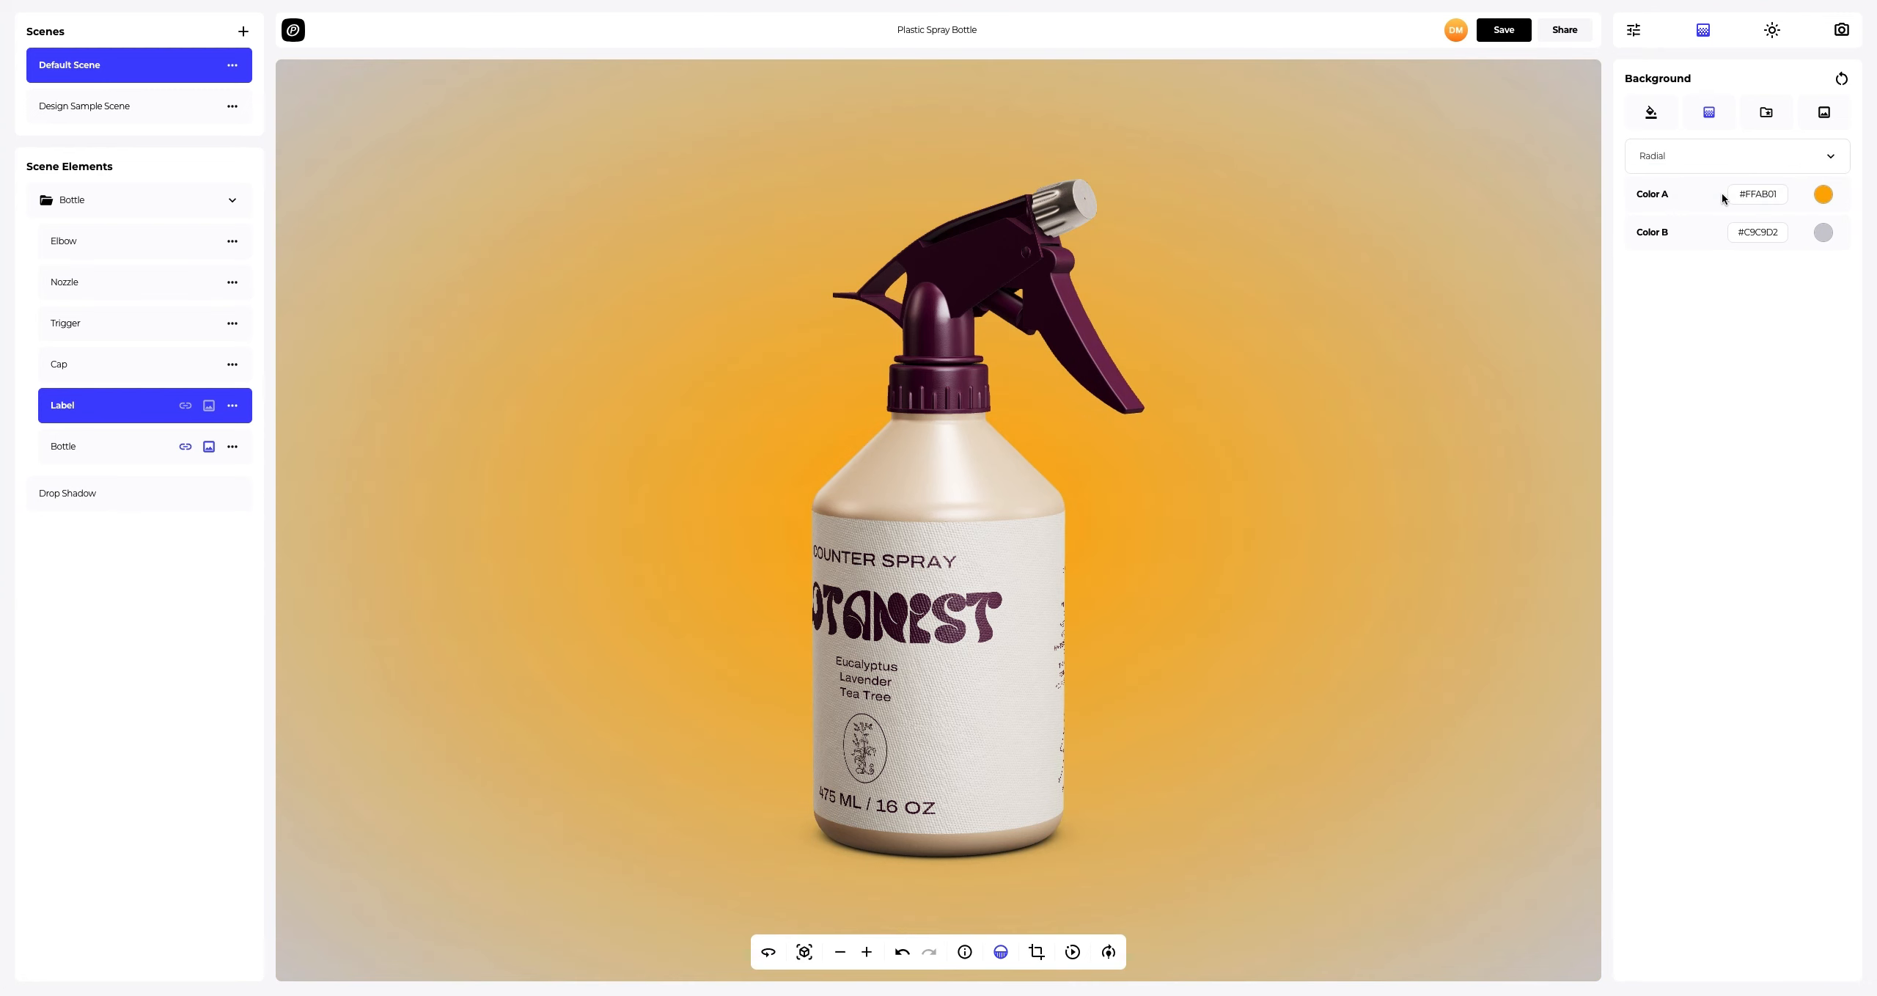
# Apply the preset background image with the soft grey-green studio light, after trying the dark blue one.
pyautogui.click(1767, 111)
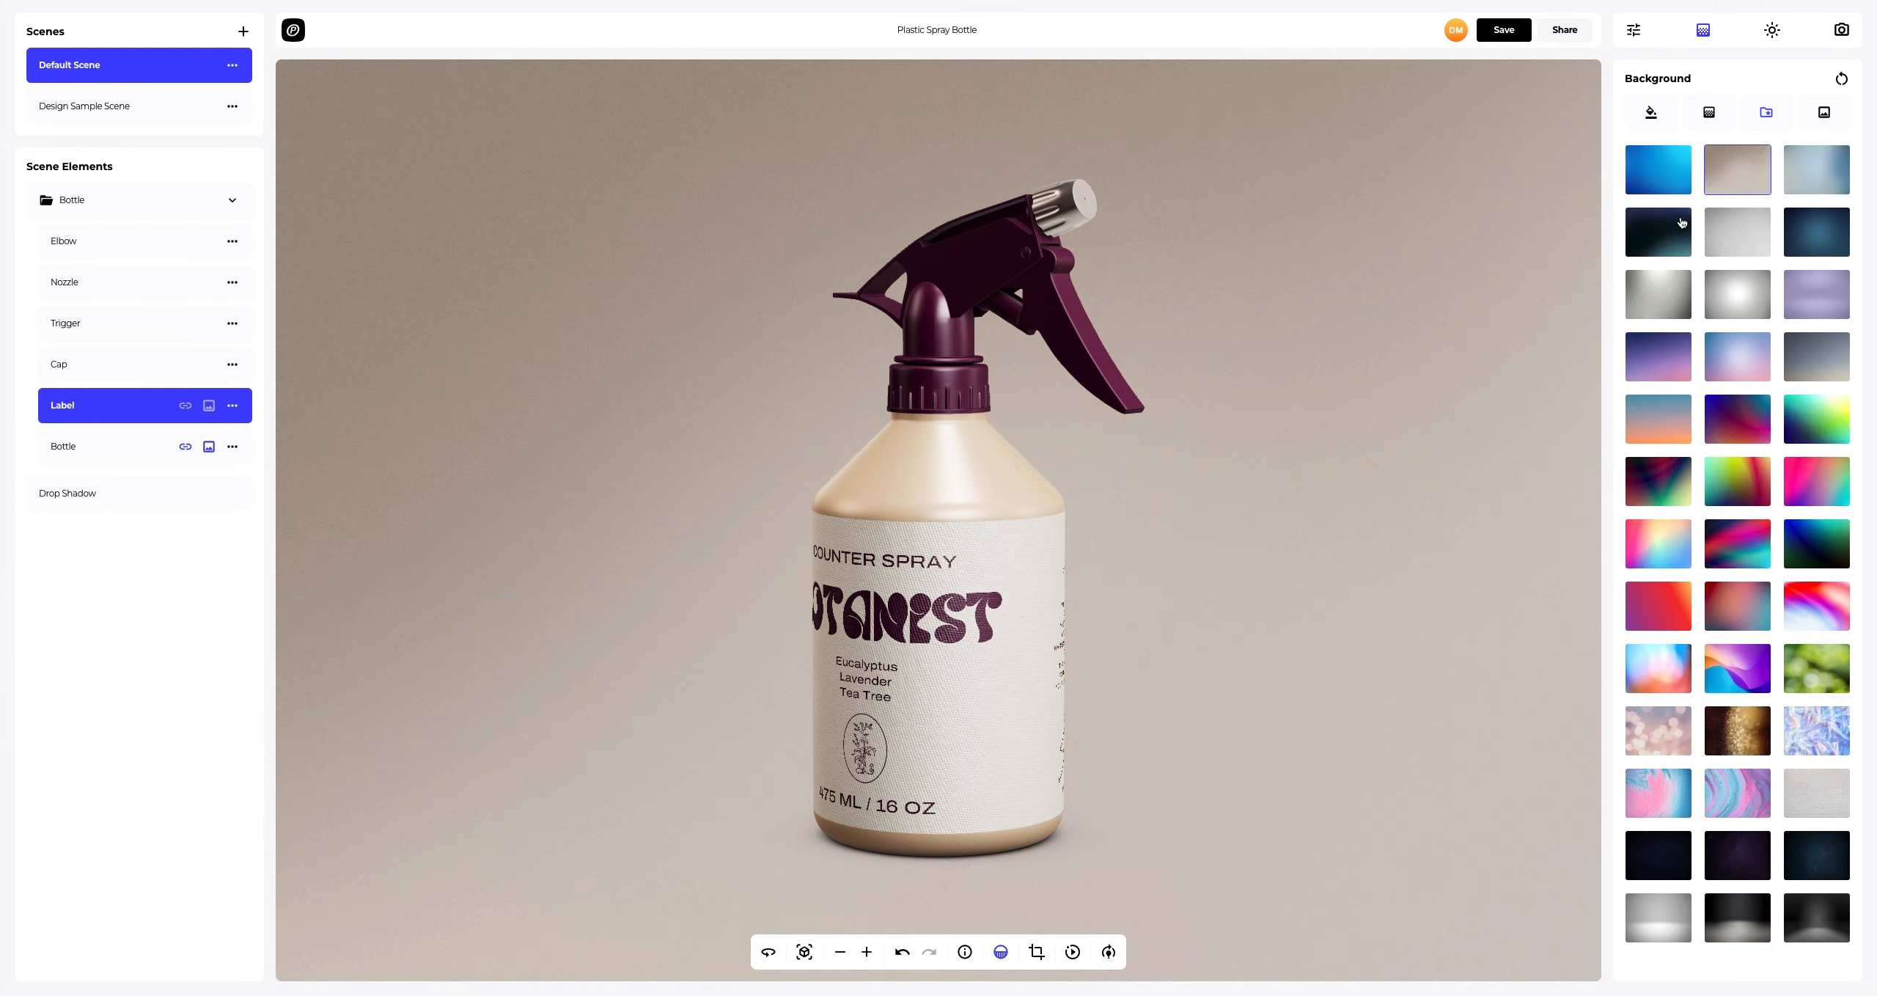
pyautogui.click(1682, 222)
pyautogui.click(1663, 295)
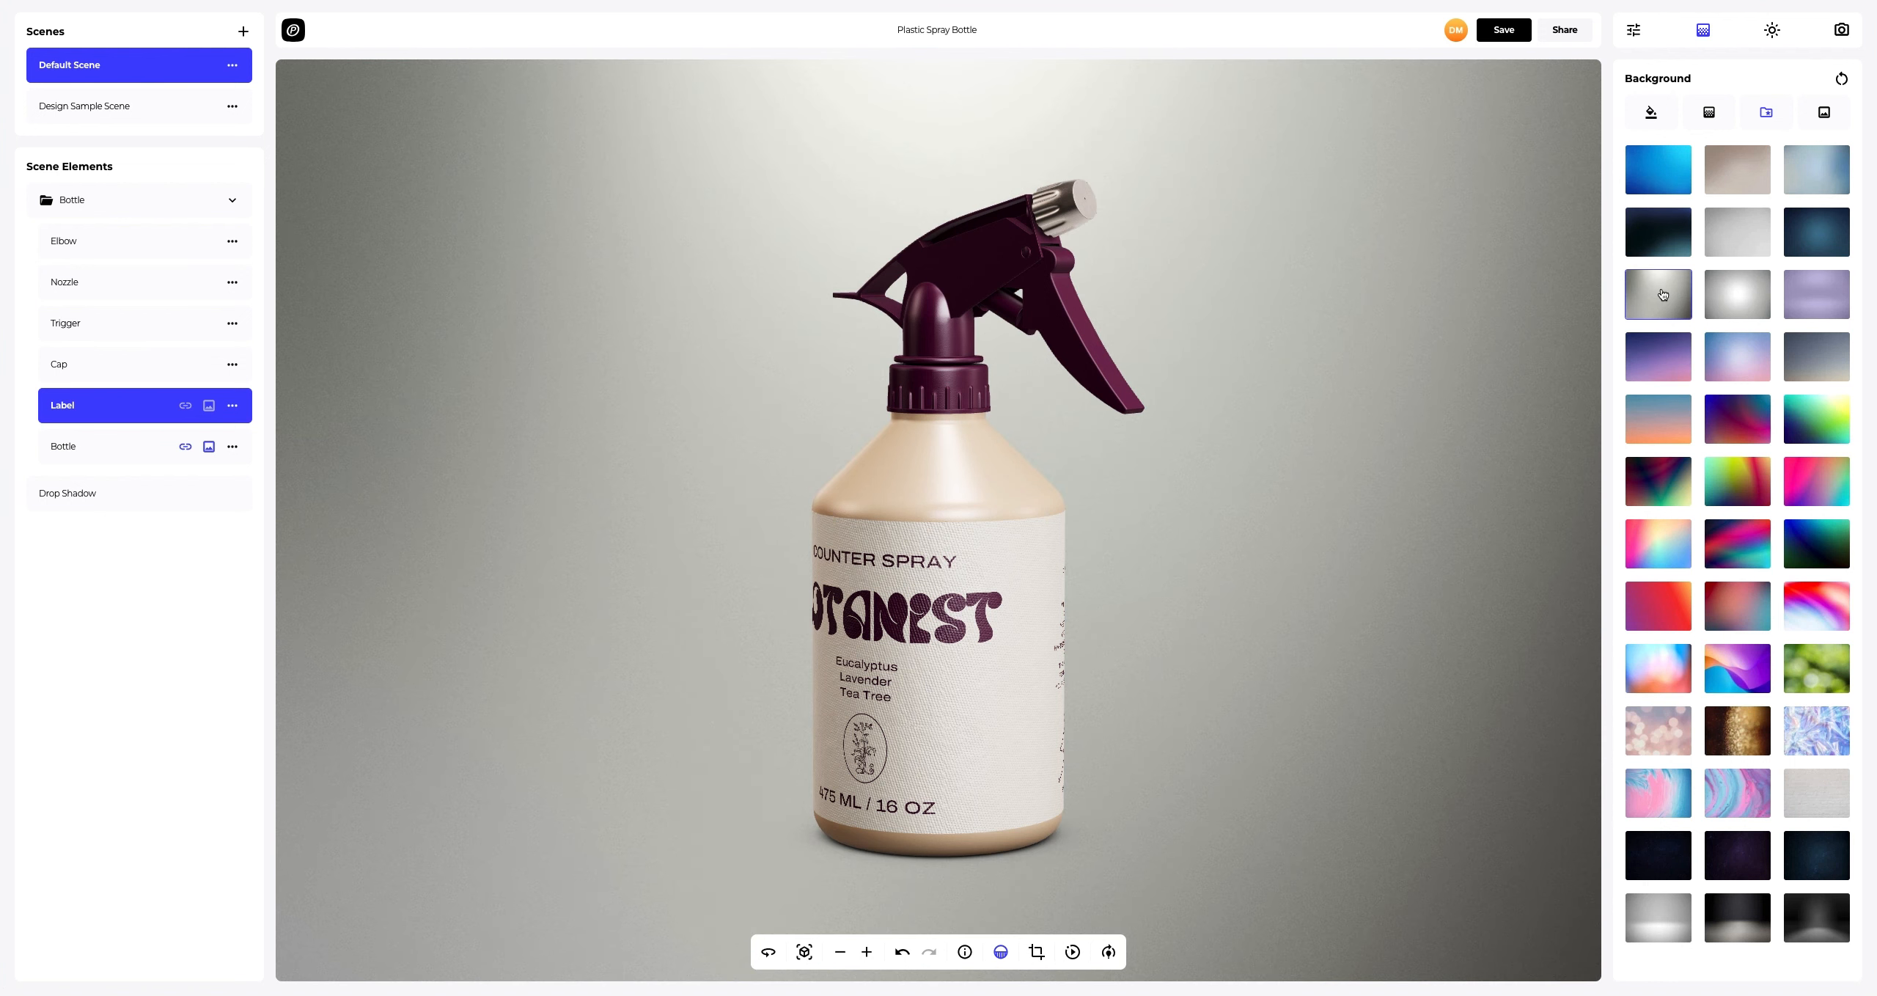
# Try two preset backgrounds: the blue-grey to beige gradient and the dark studio with a softly lit floor.
pyautogui.click(1818, 357)
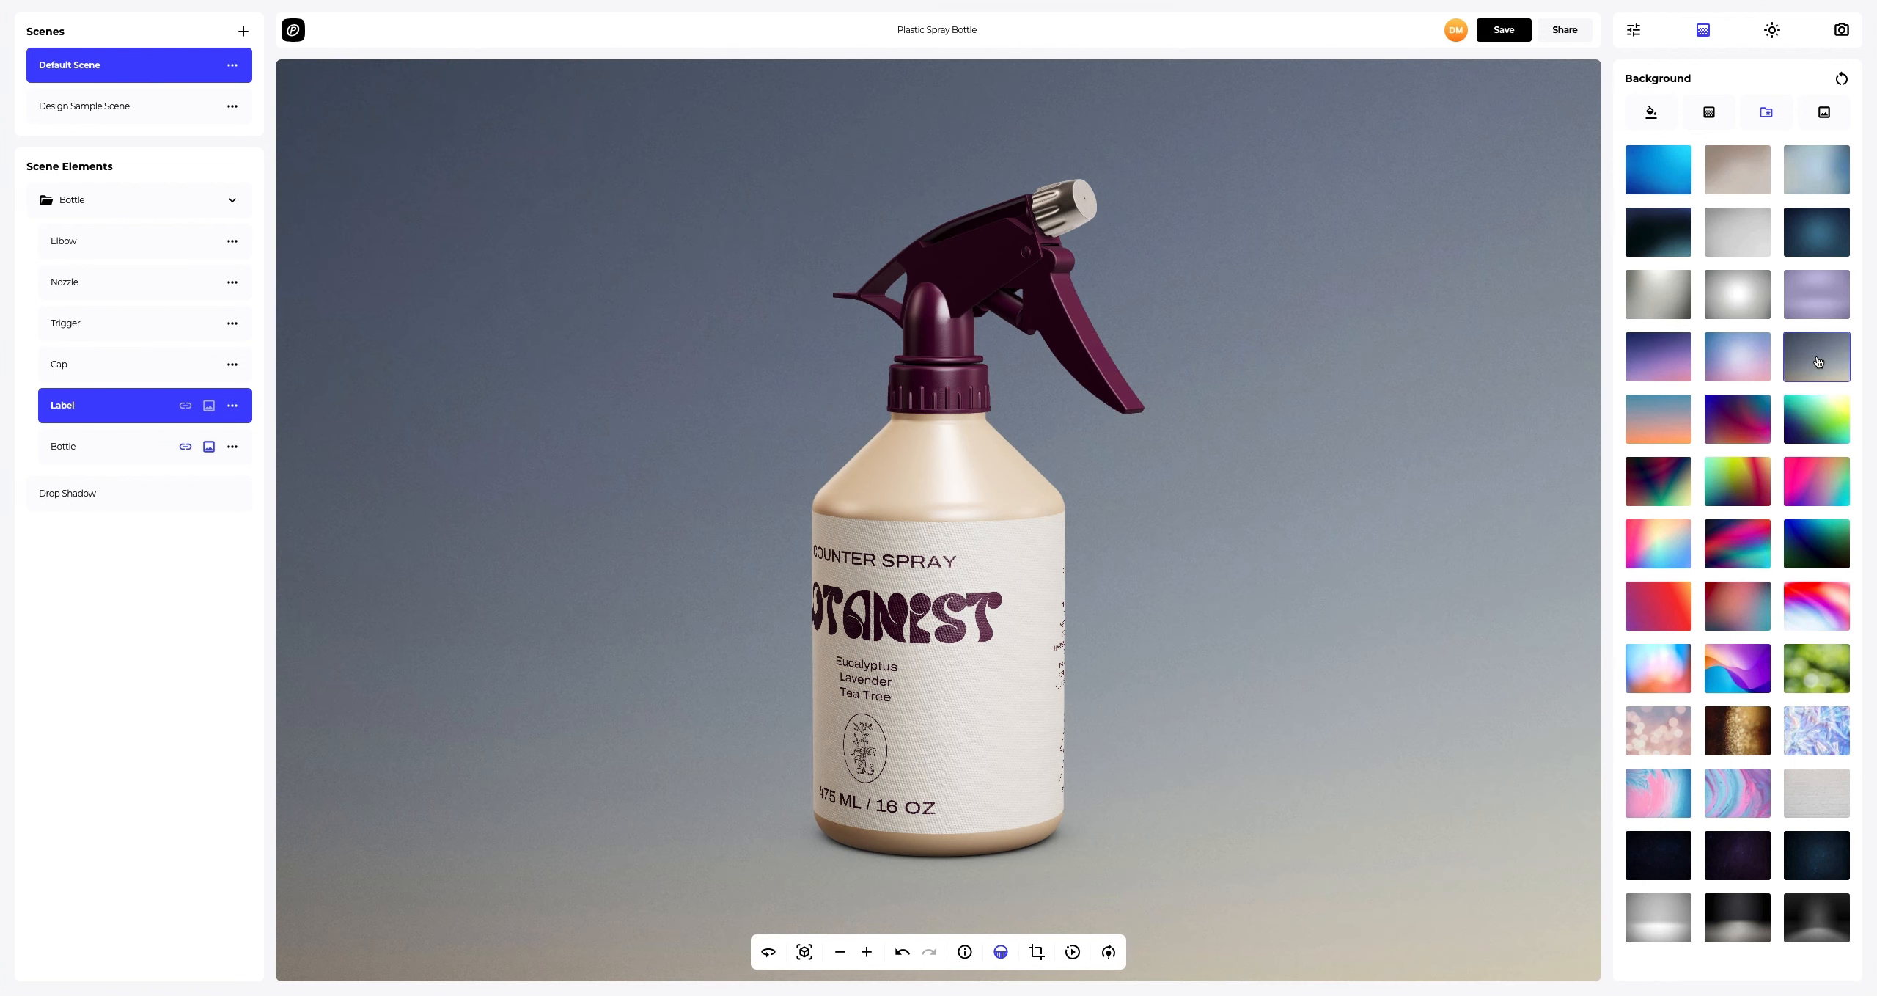
pyautogui.click(1727, 939)
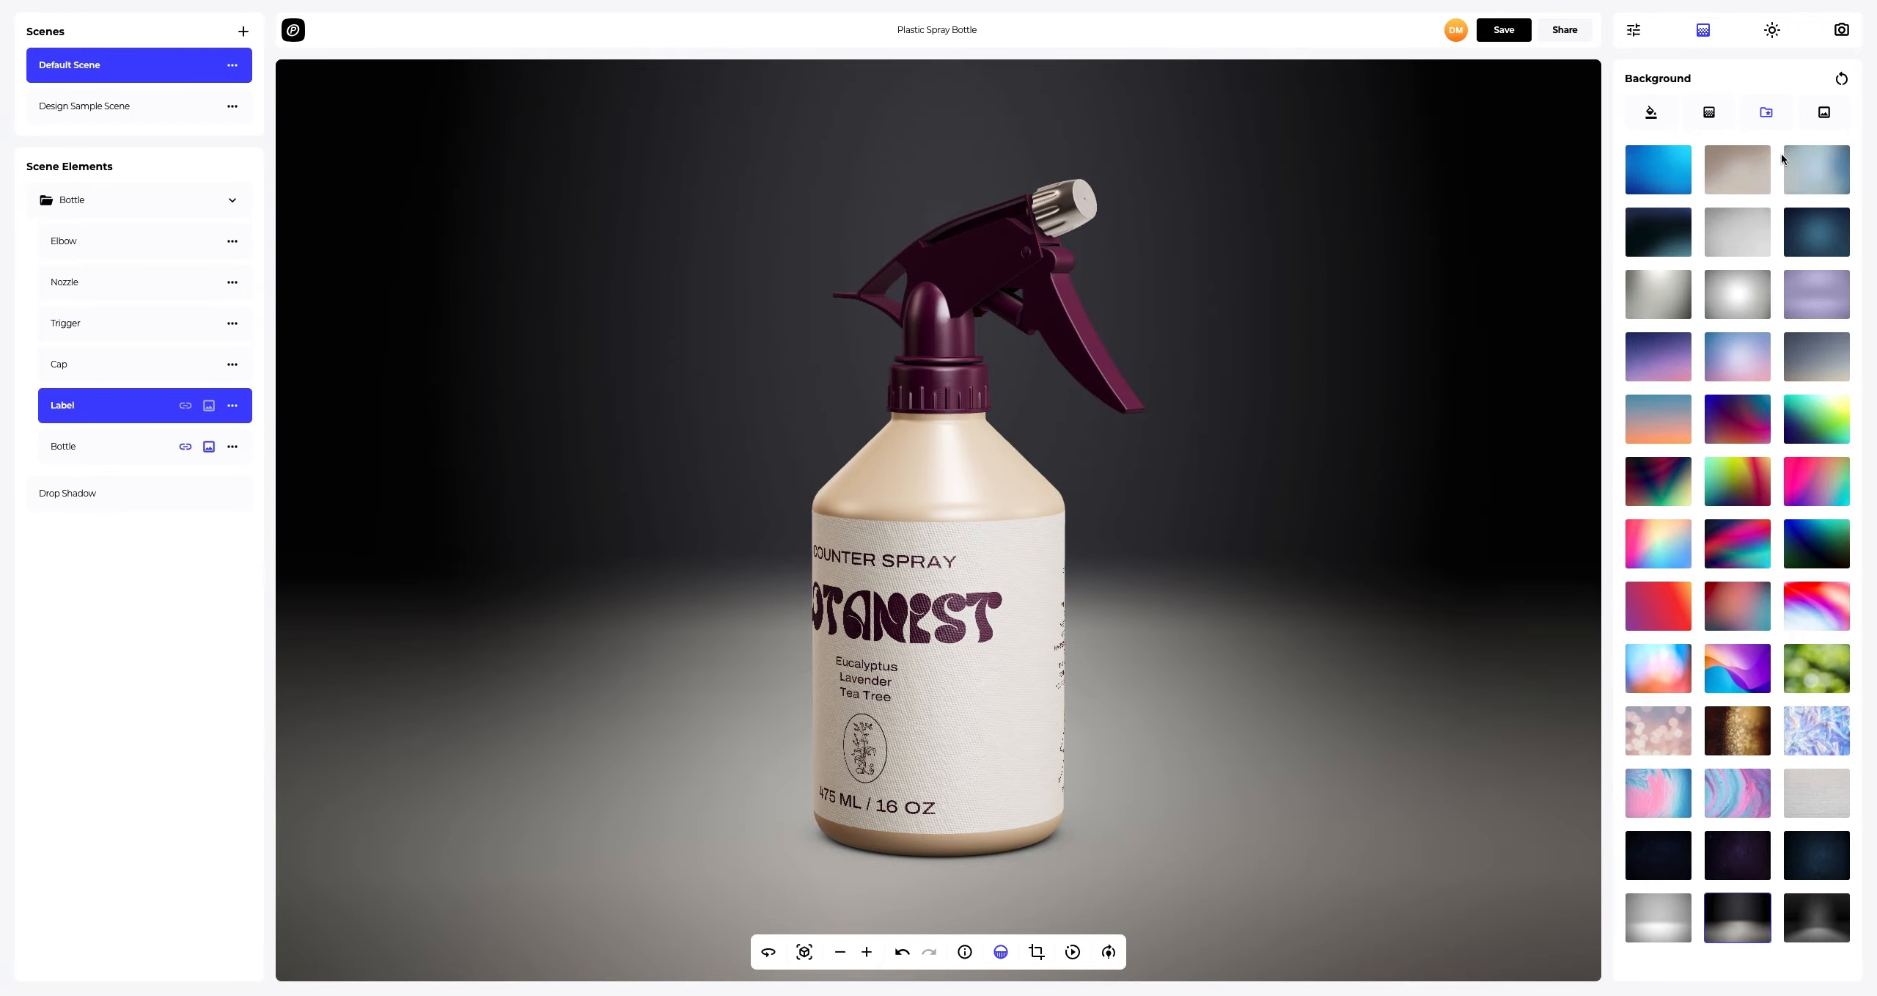
# Use the custom image Background.png from the Design folder as the scene background and turn off its Frame Crop.
pyautogui.click(1823, 115)
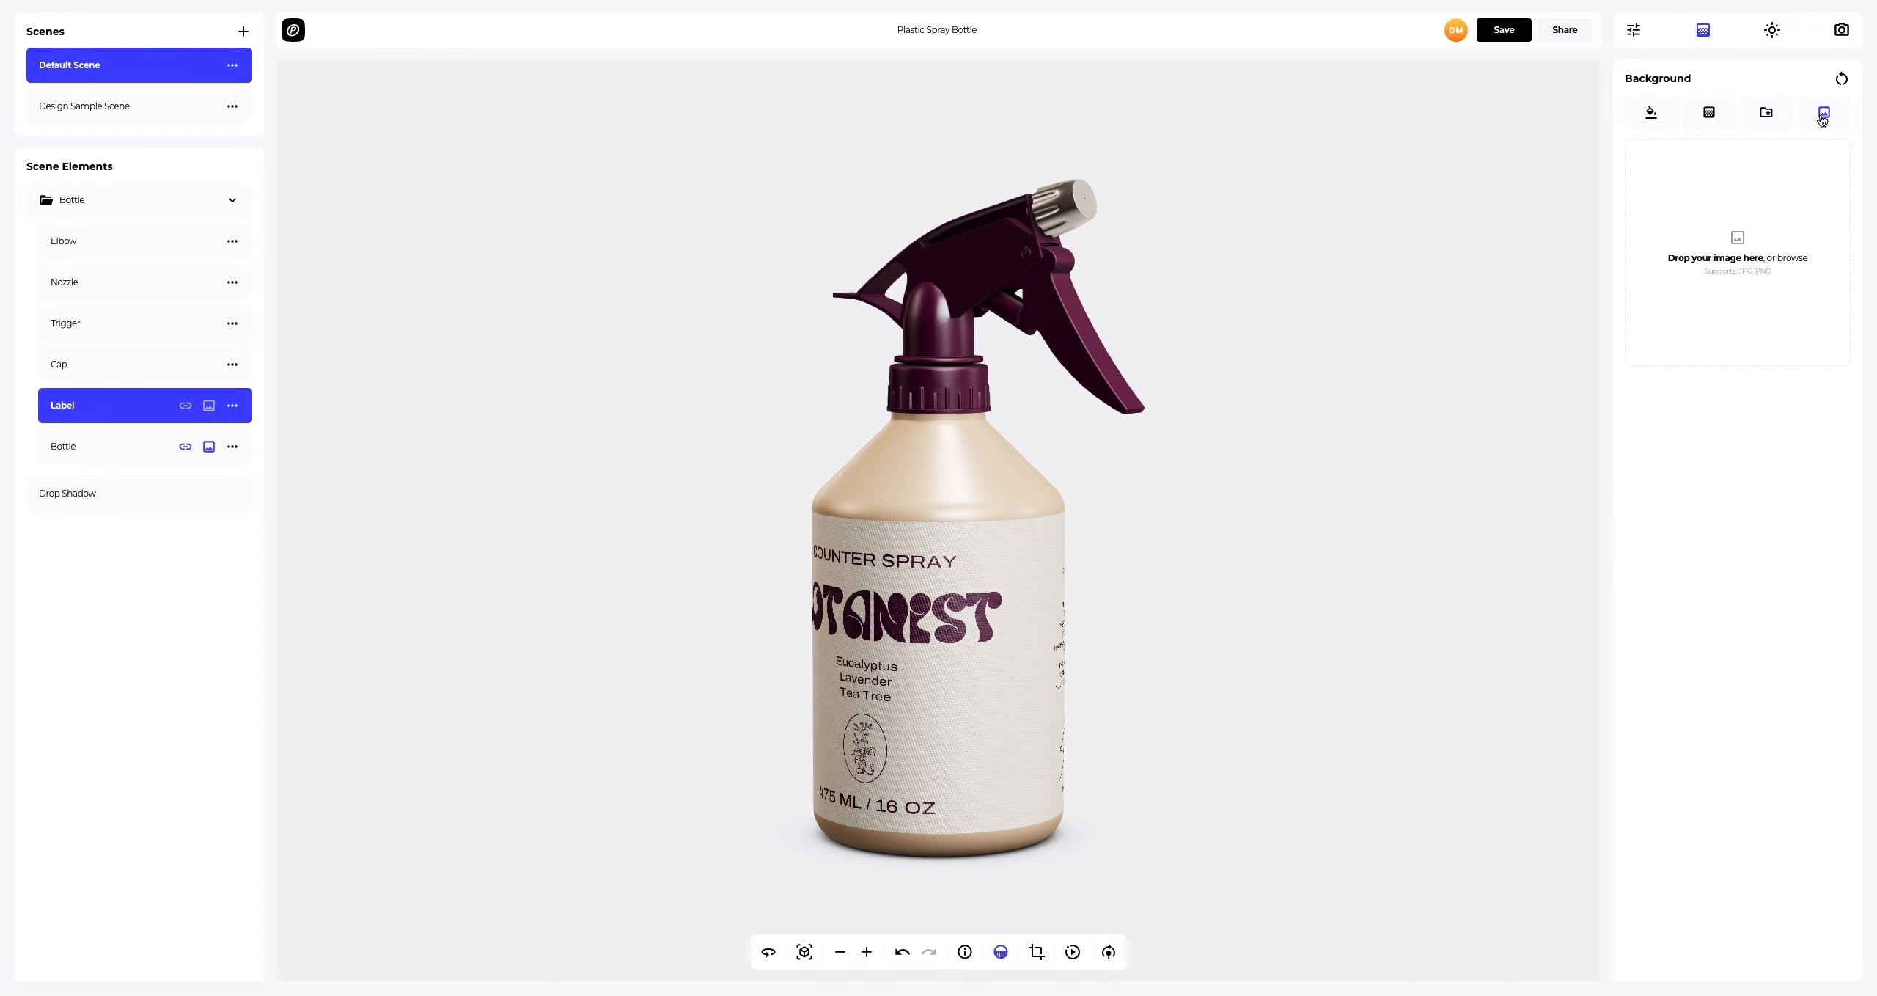
pyautogui.click(1738, 252)
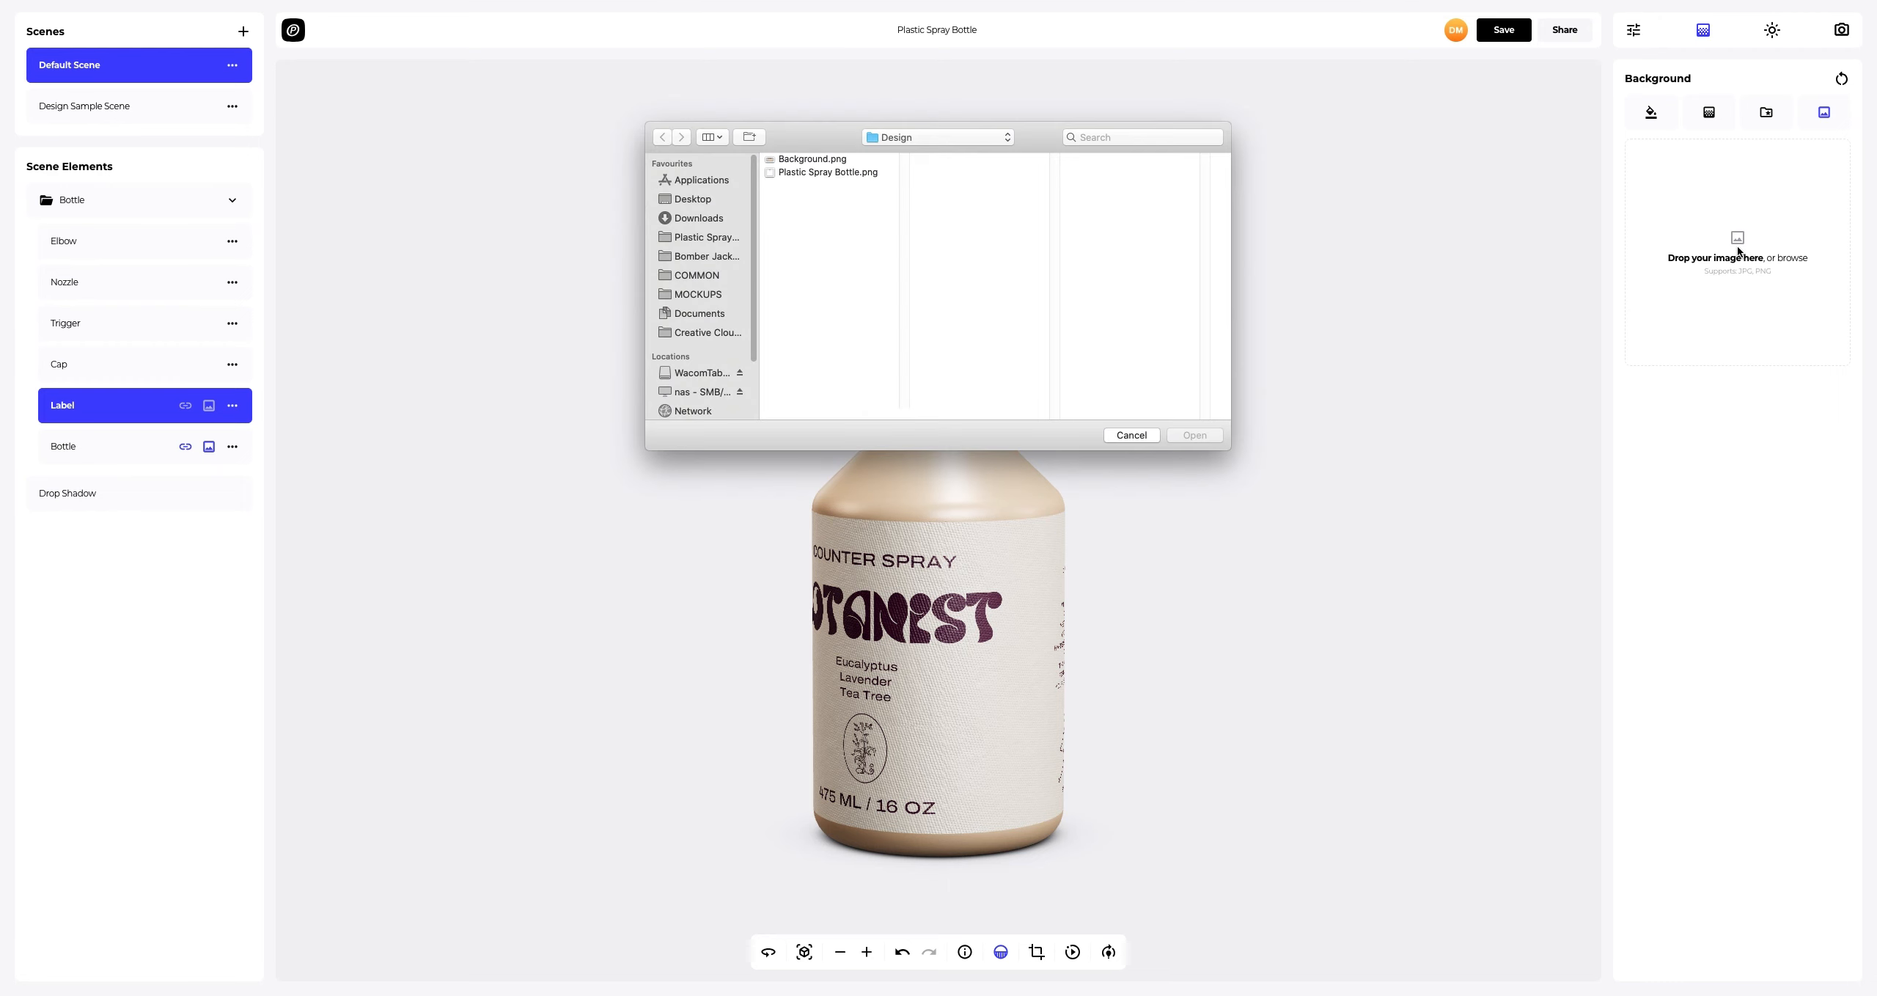
pyautogui.click(807, 159)
pyautogui.click(1195, 436)
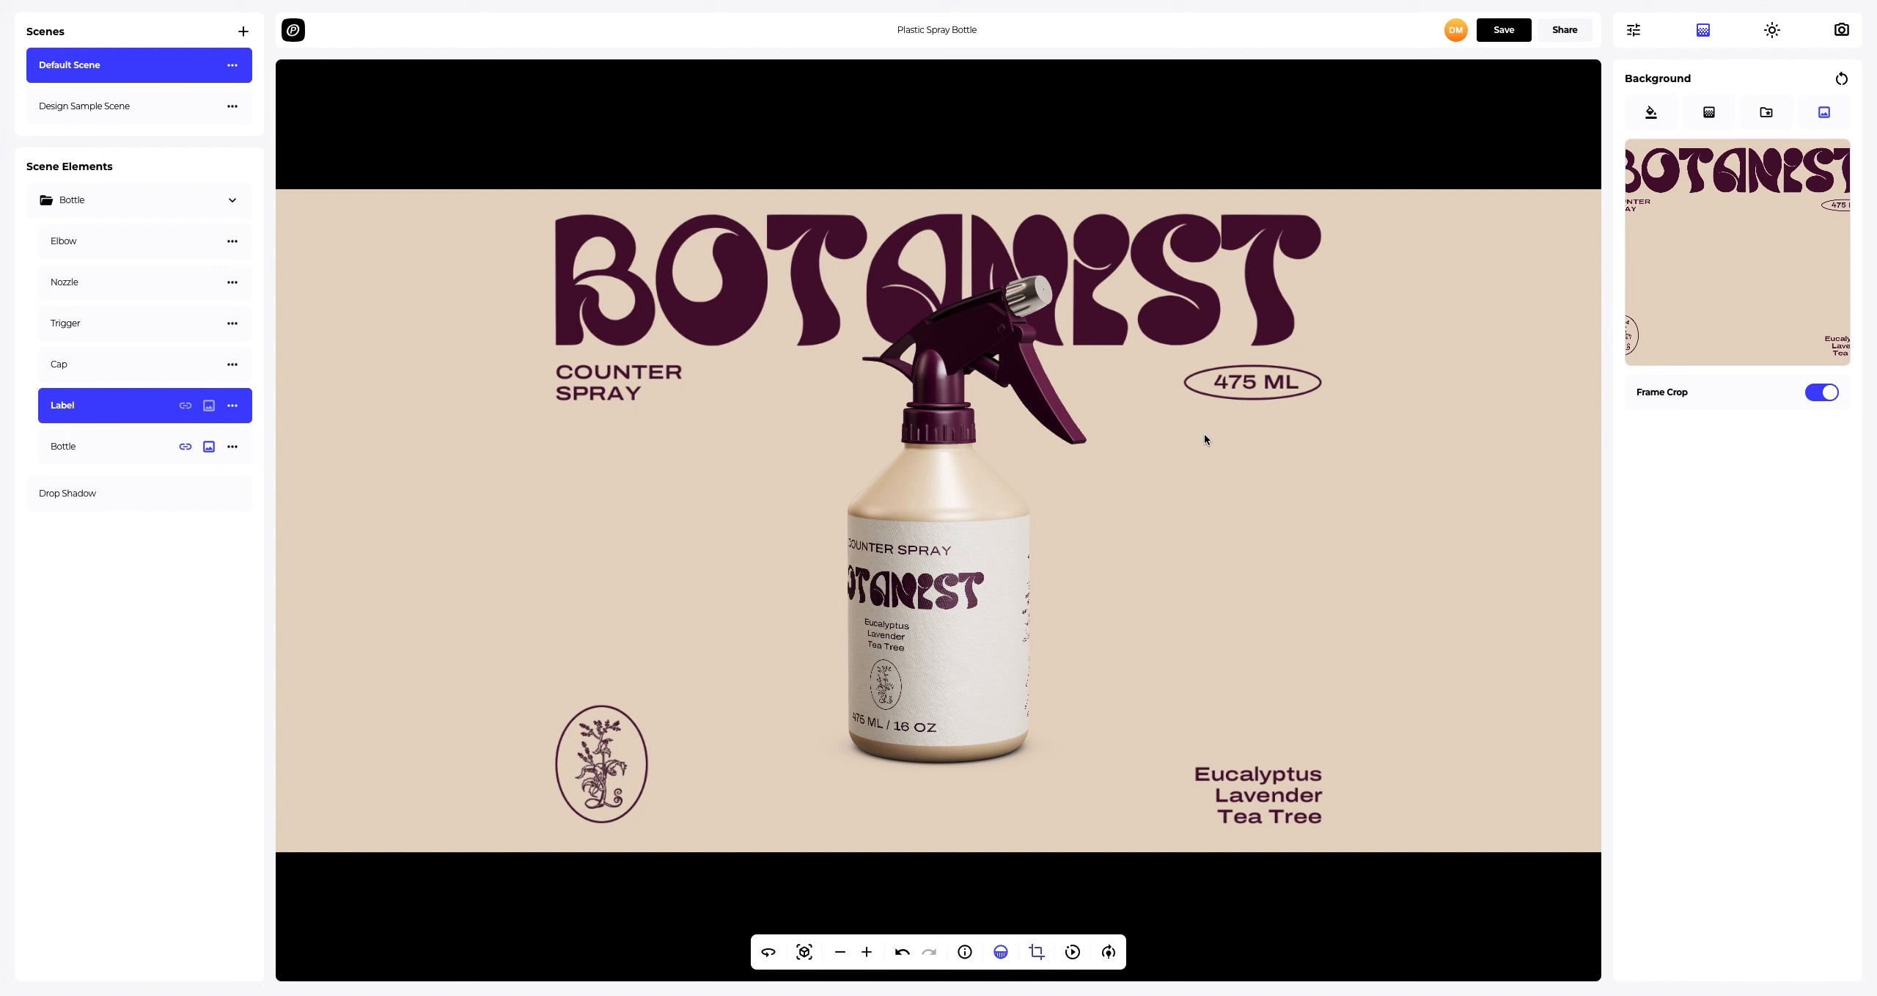
pyautogui.click(1829, 392)
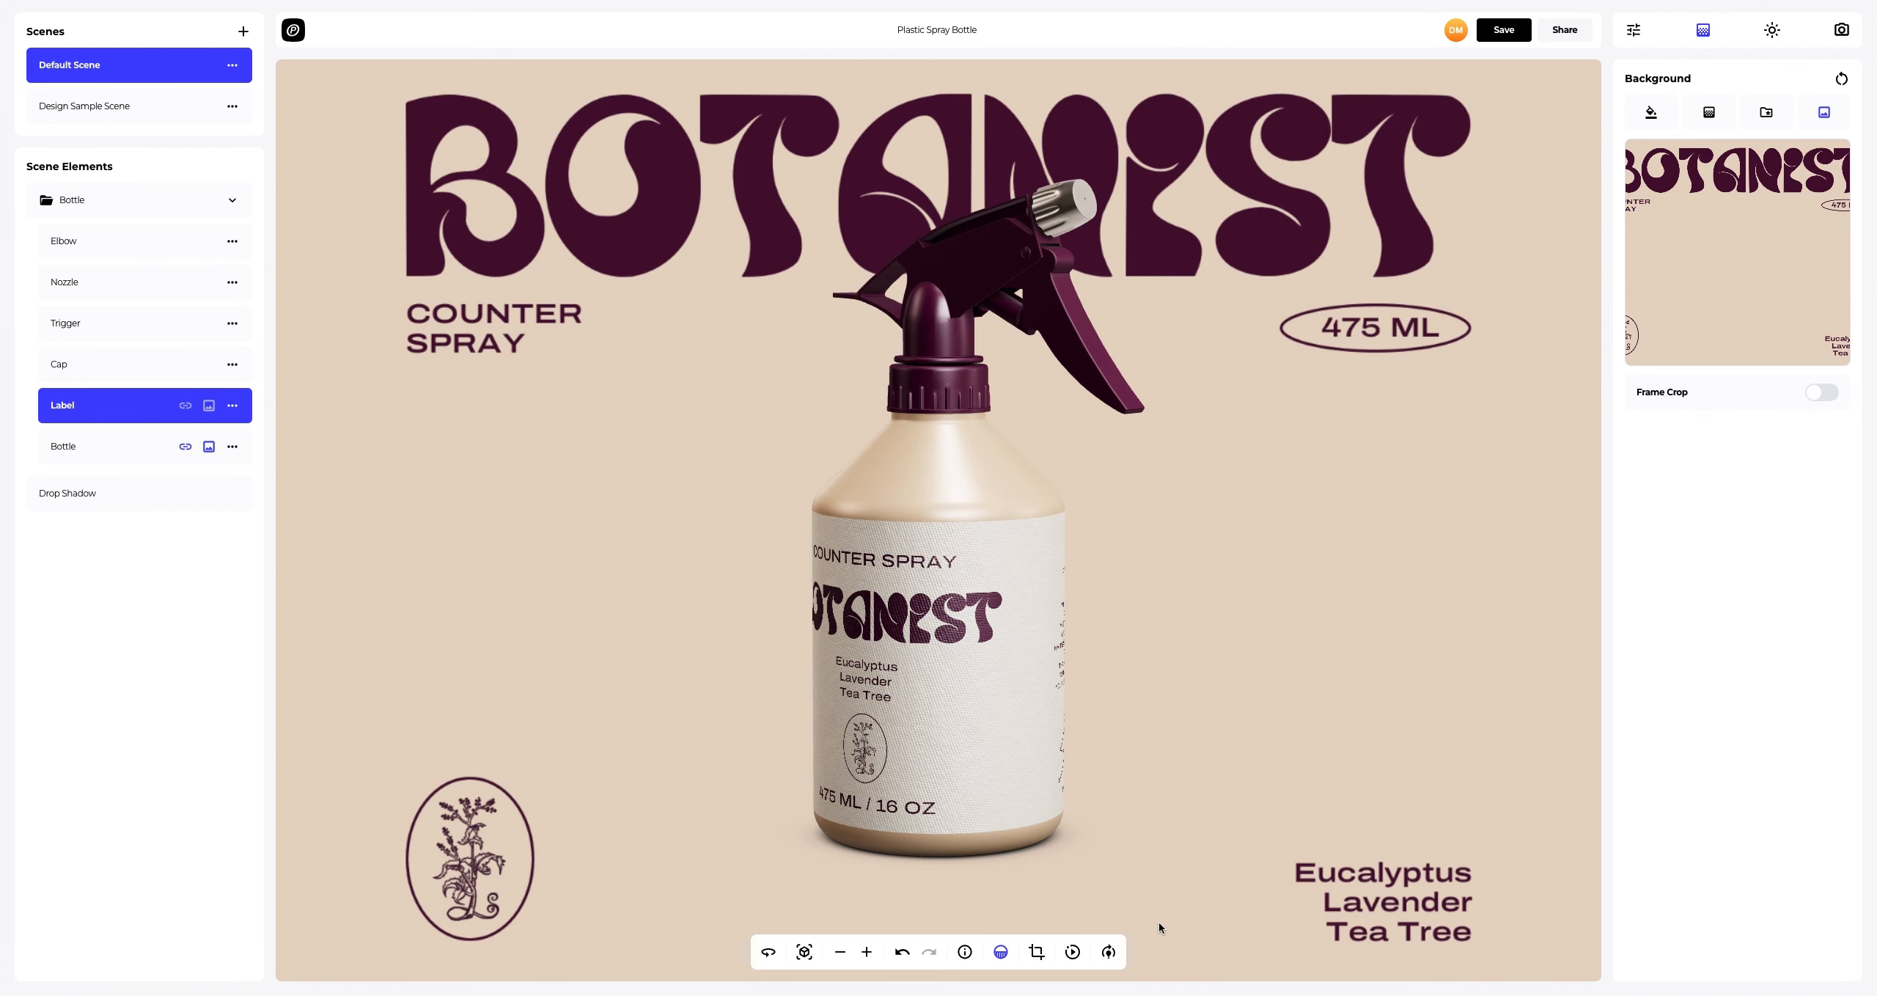
# Preview the model's animation modes with their sliders, play the bottle's rotation, and stop playback.
pyautogui.click(1108, 952)
pyautogui.click(1147, 910)
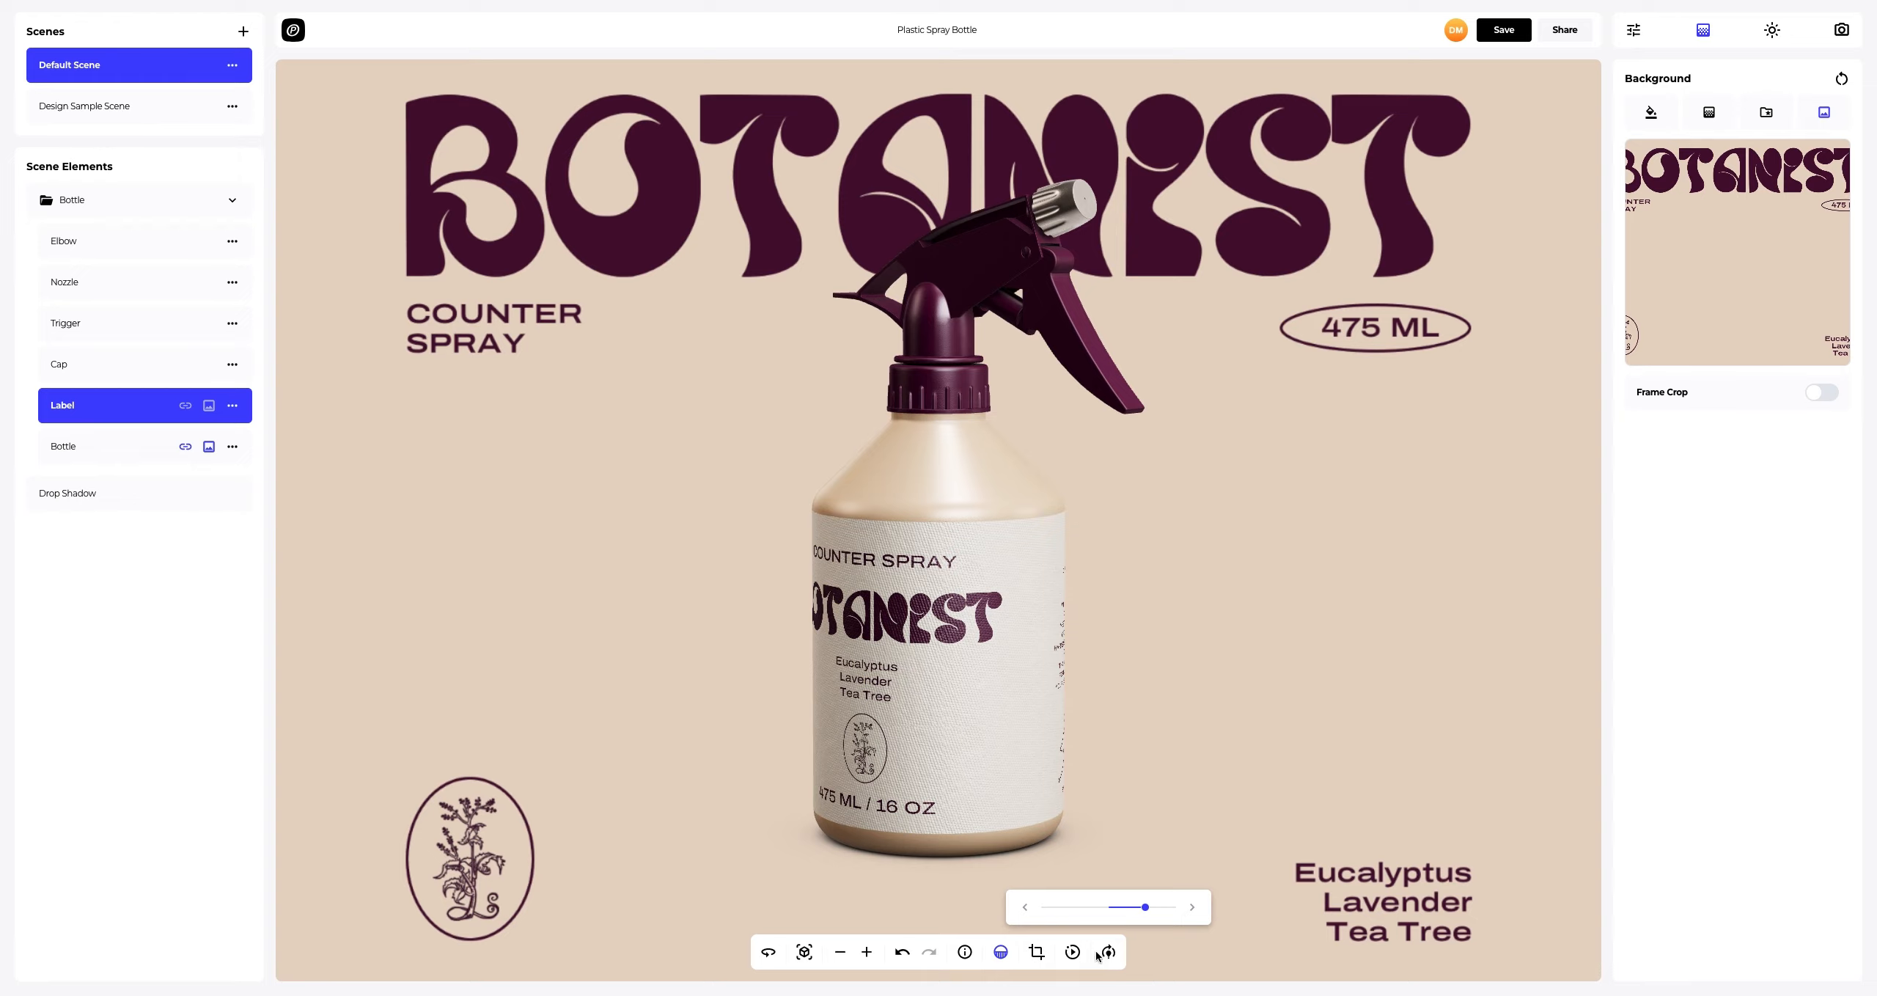
pyautogui.click(1073, 952)
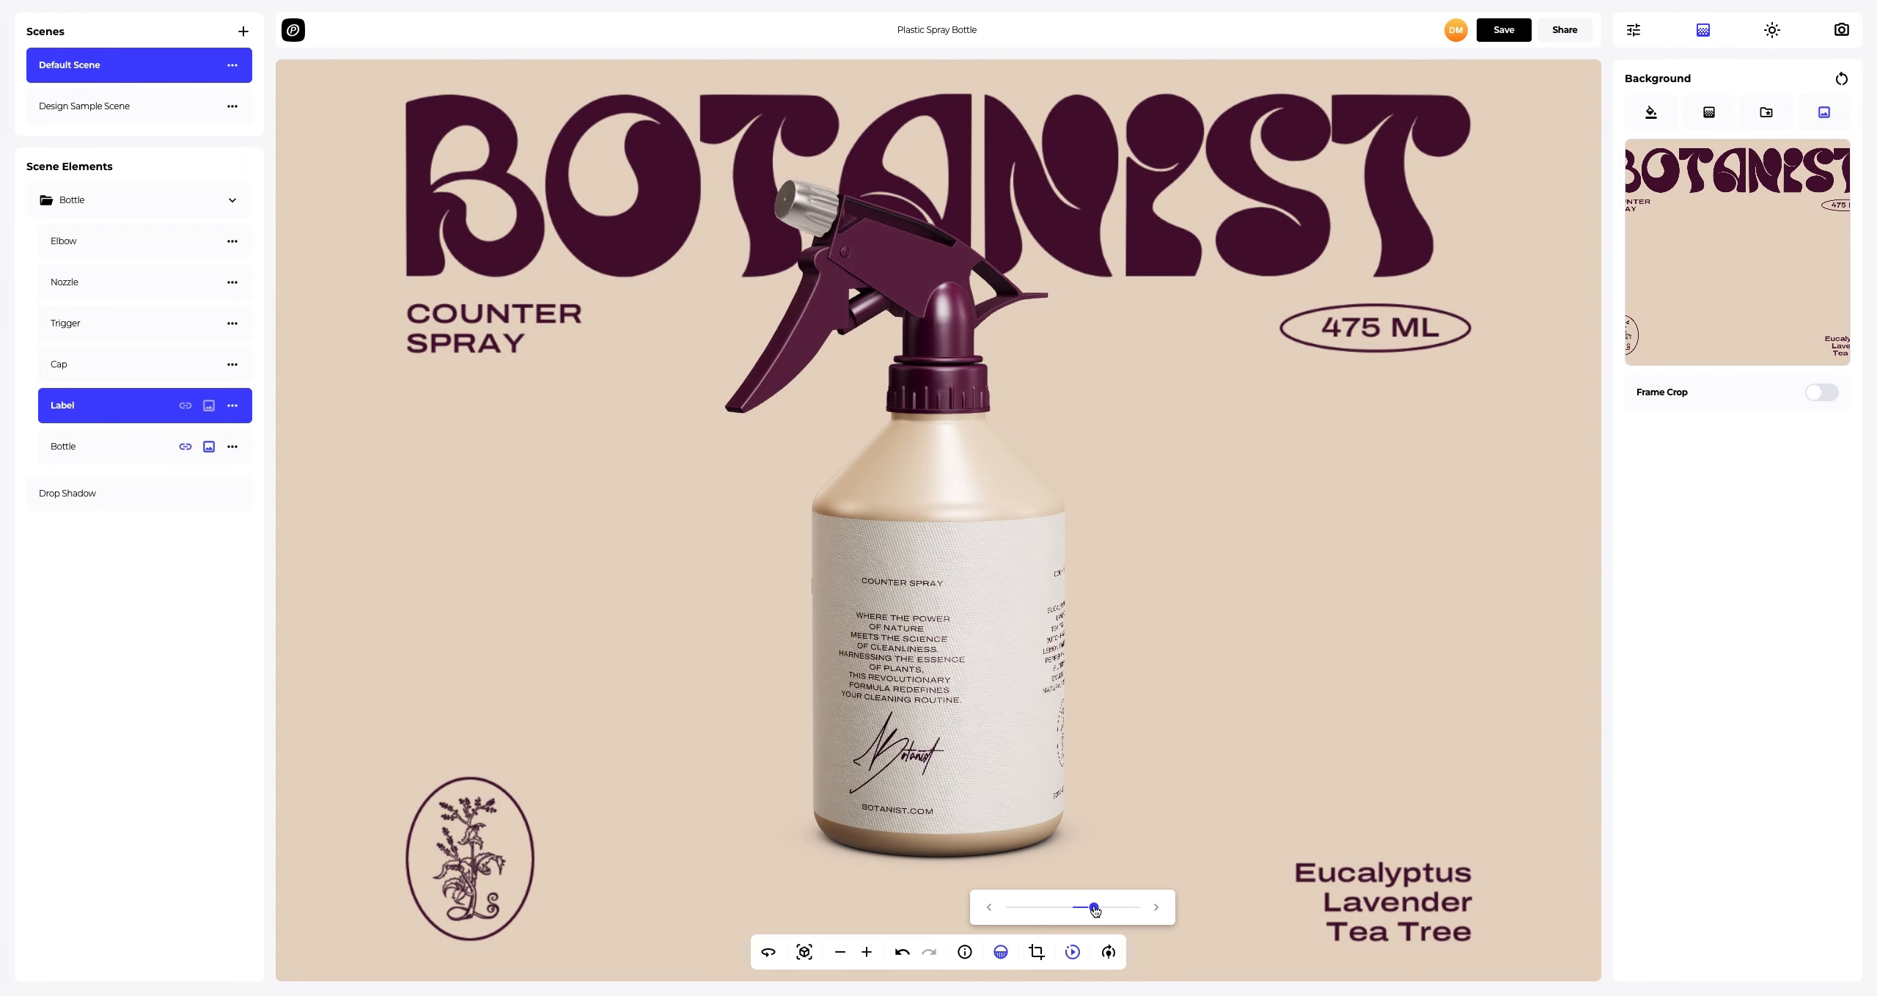
pyautogui.click(1073, 952)
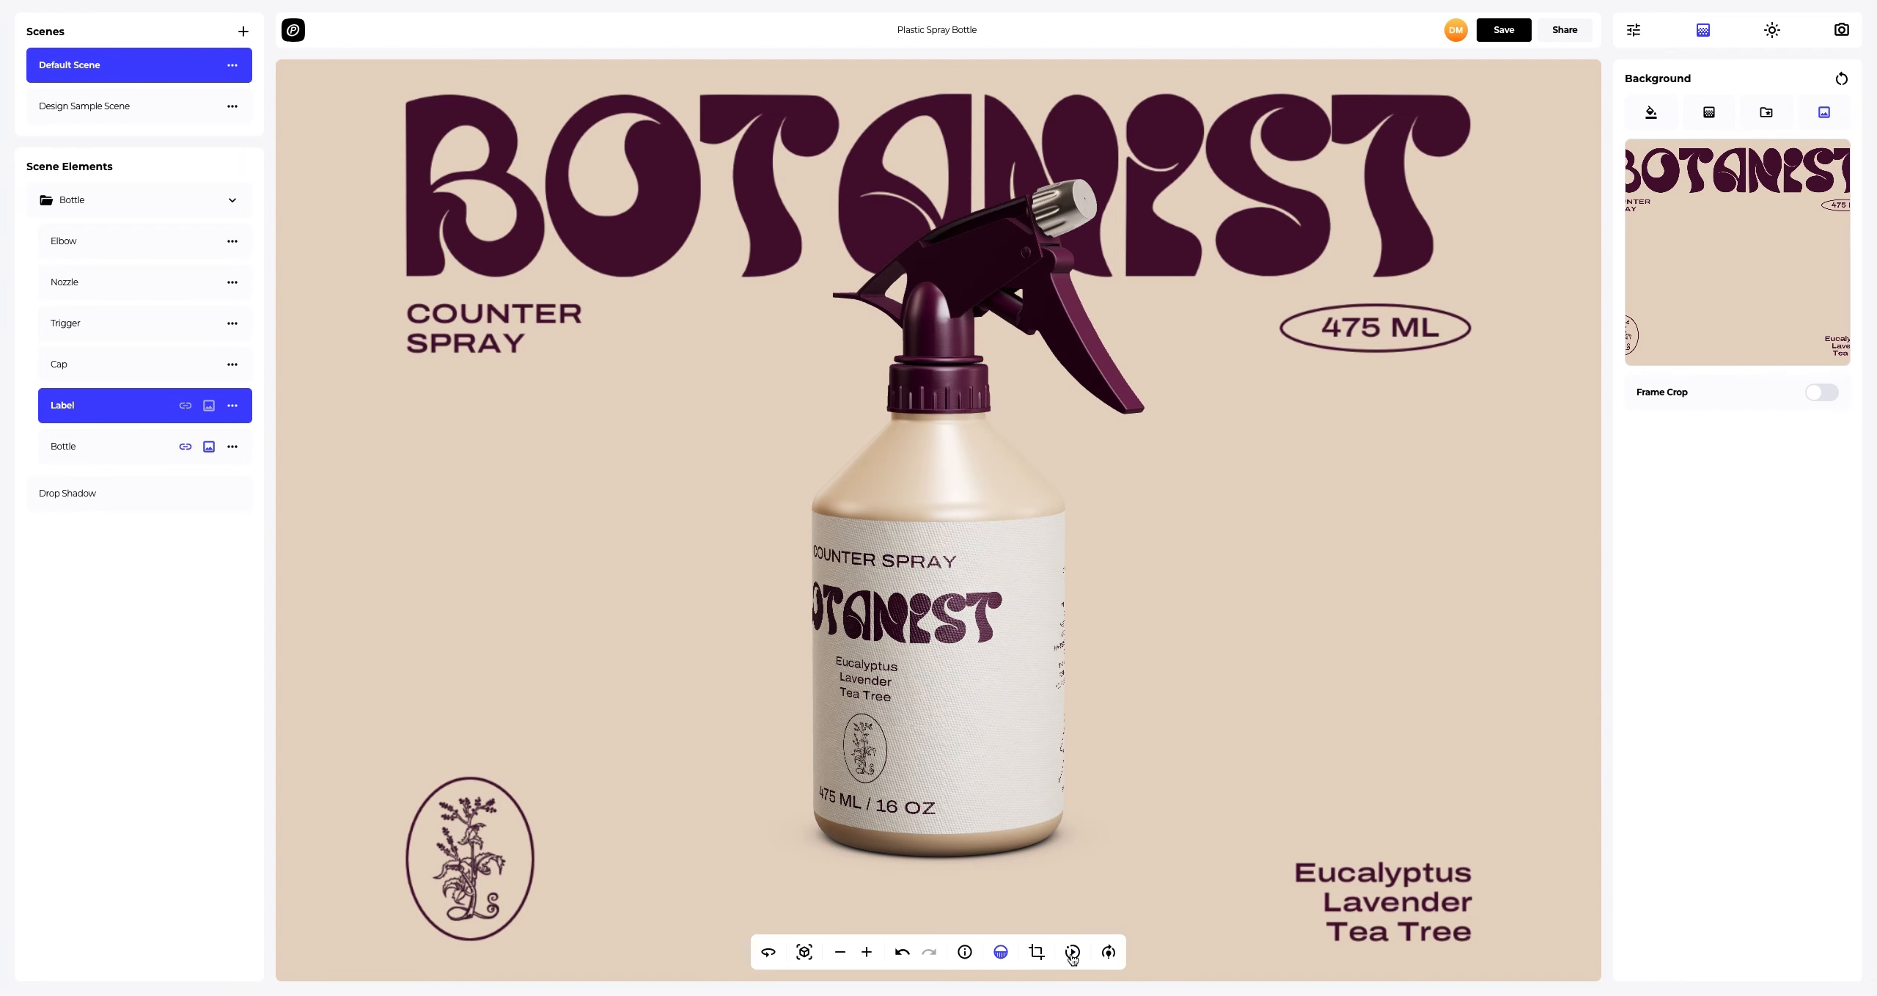
# Save the project and enable public access to it in the share settings.
pyautogui.click(1504, 30)
pyautogui.click(1570, 31)
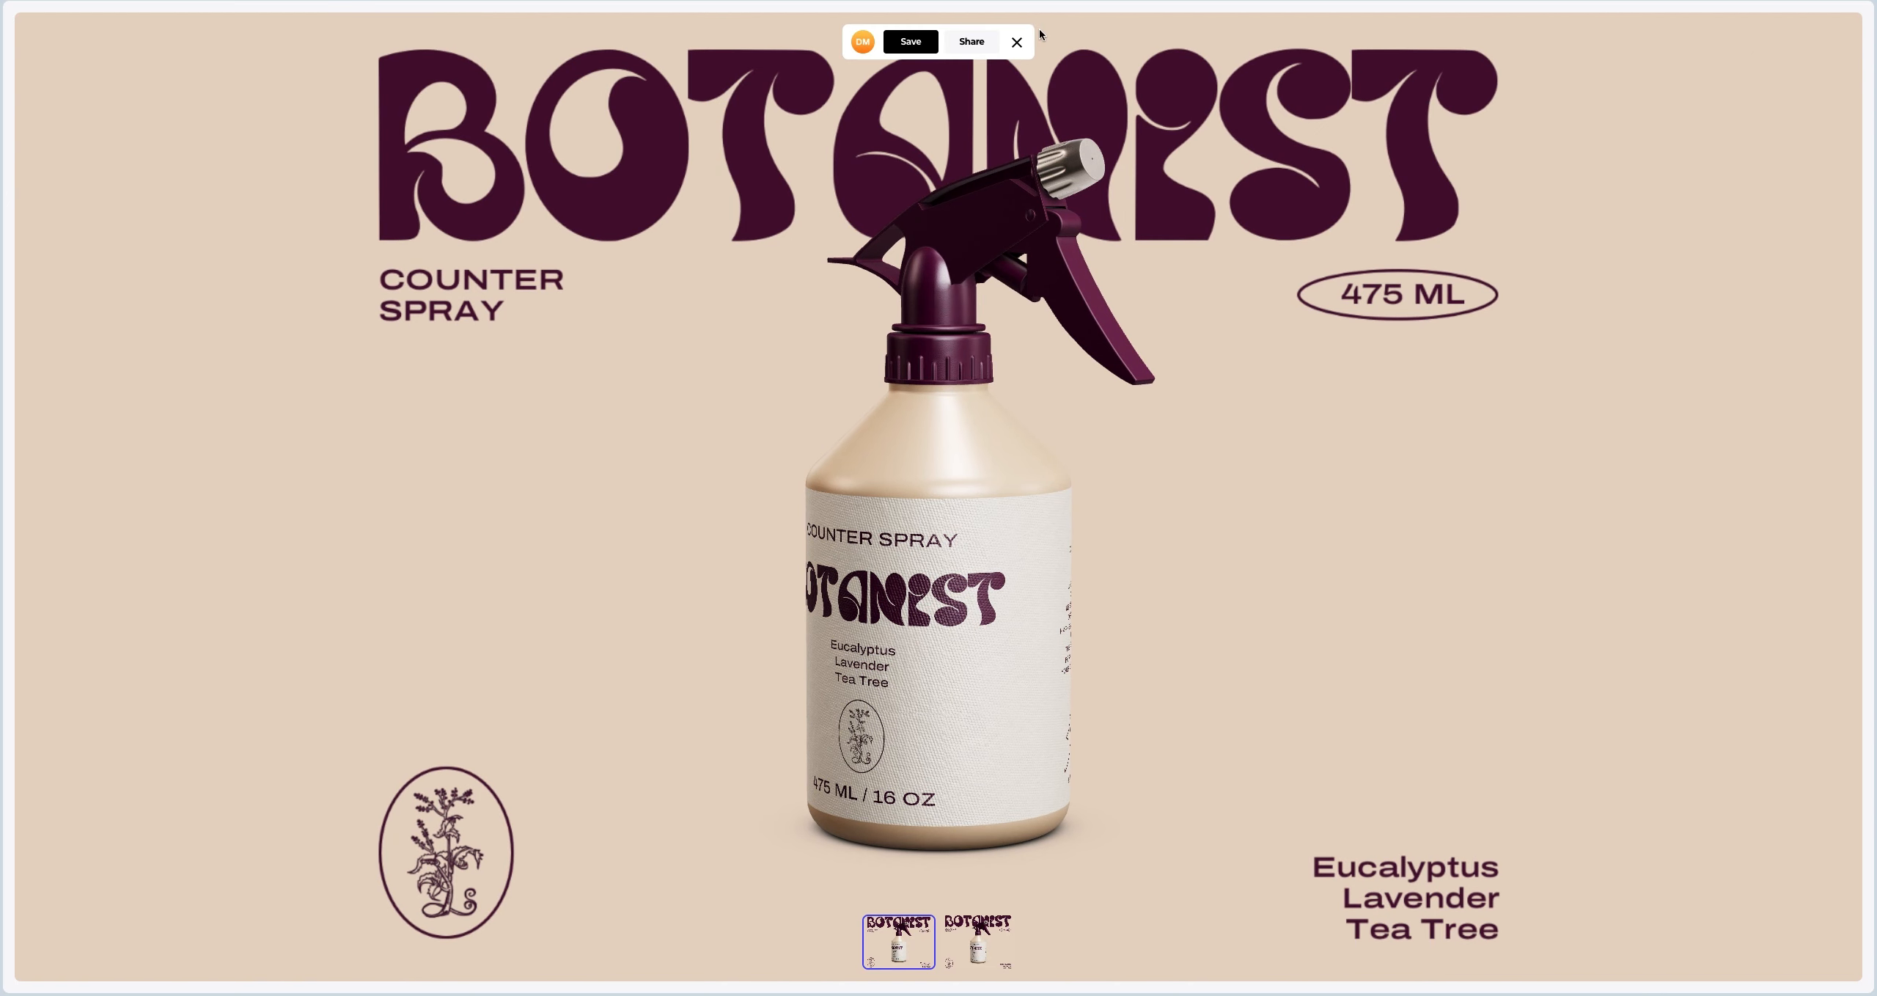
pyautogui.click(977, 42)
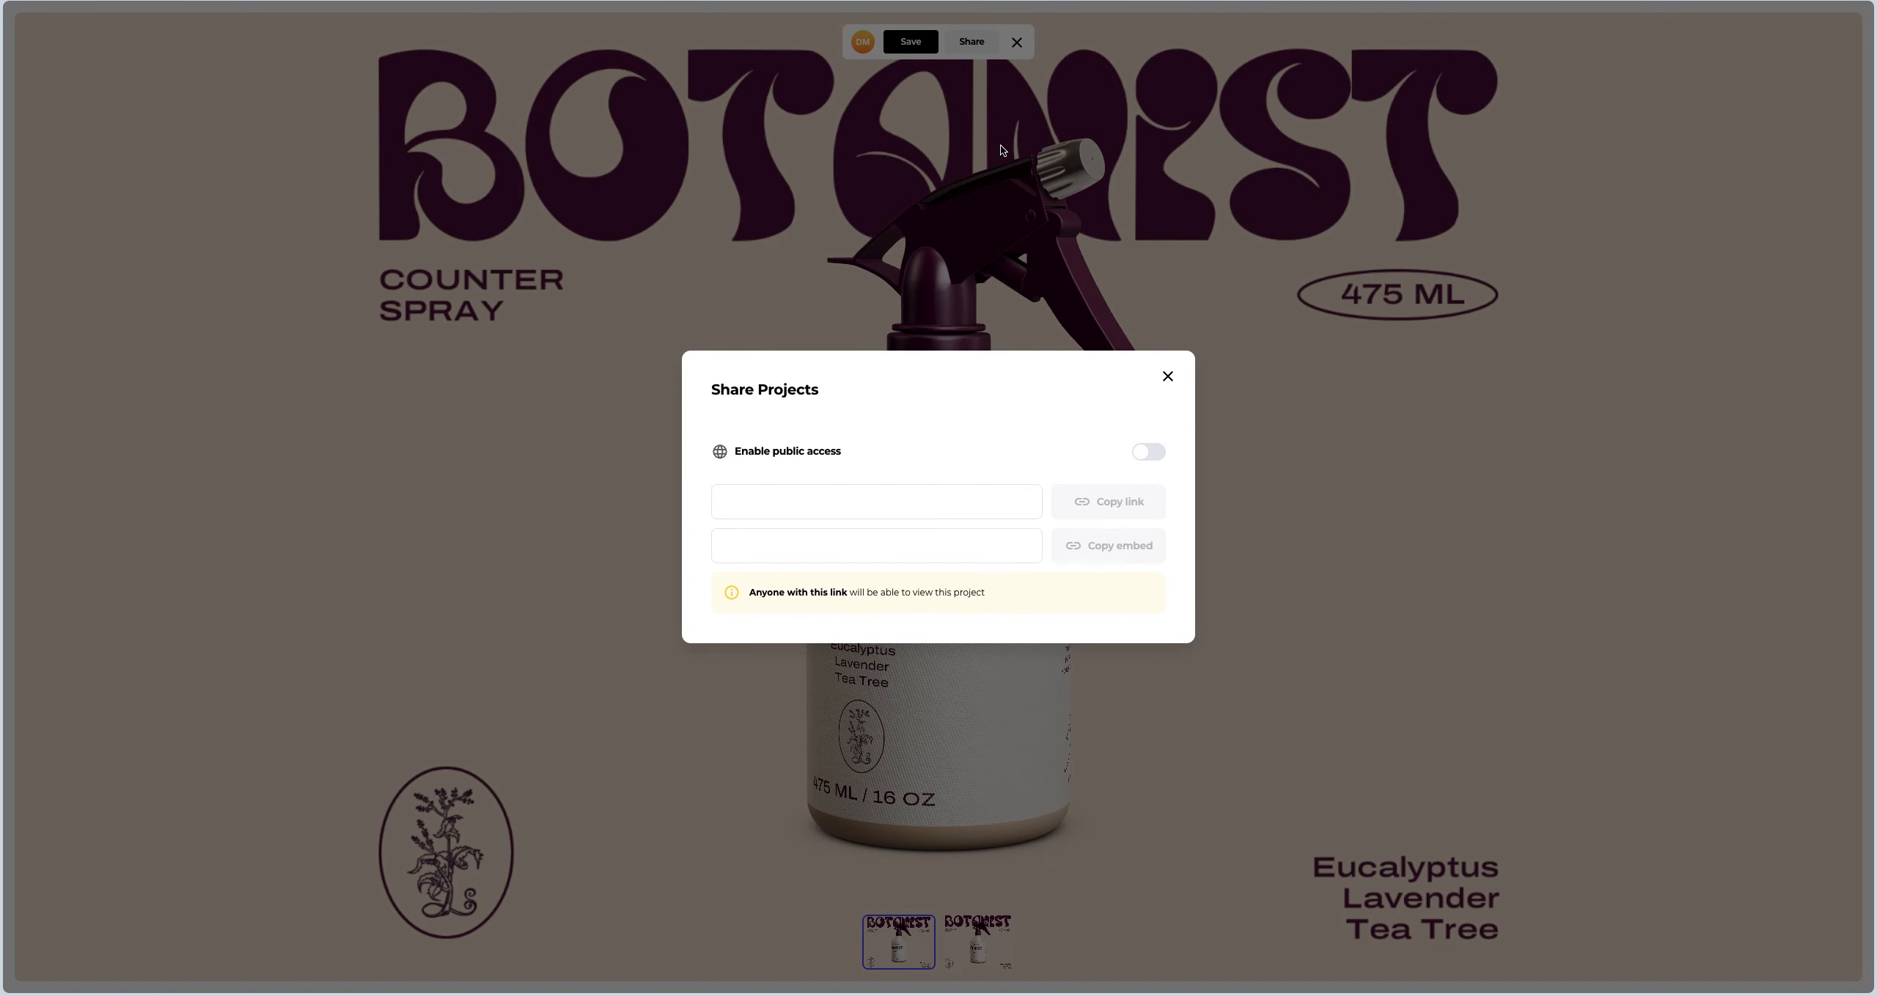
pyautogui.click(1140, 453)
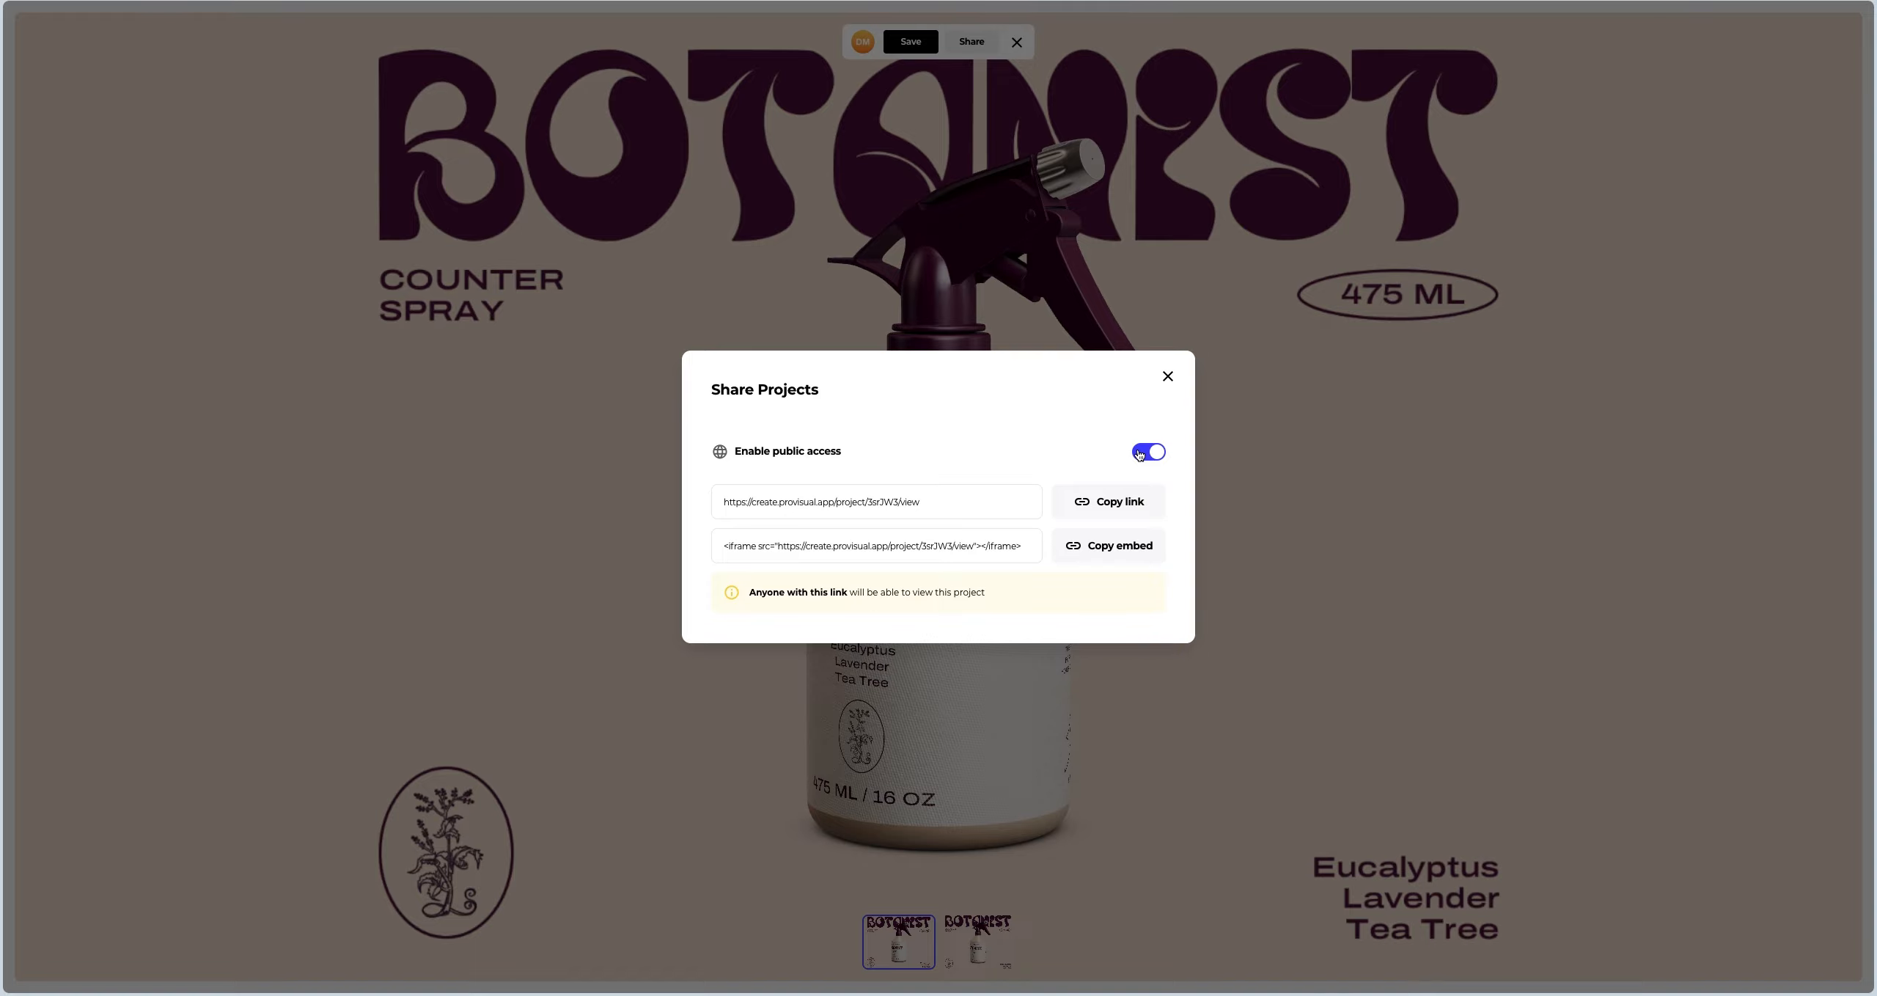